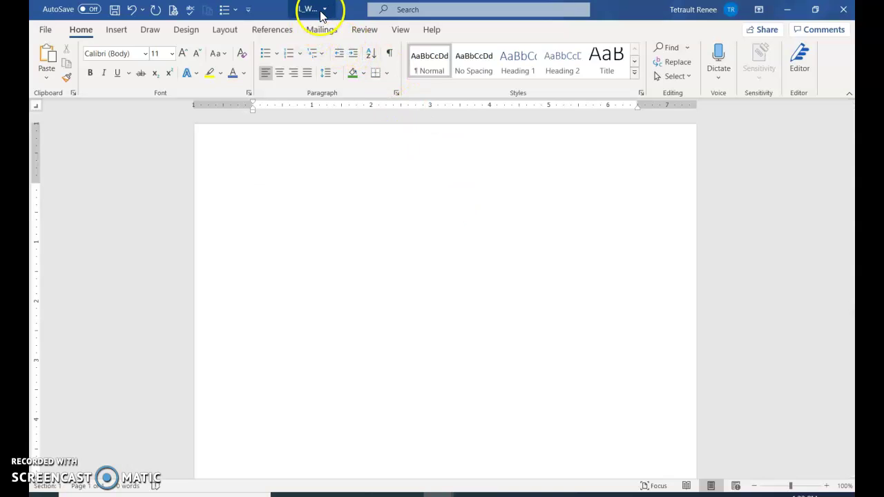
- Insert a table with five columns and four rows in the blank document
click(116, 30)
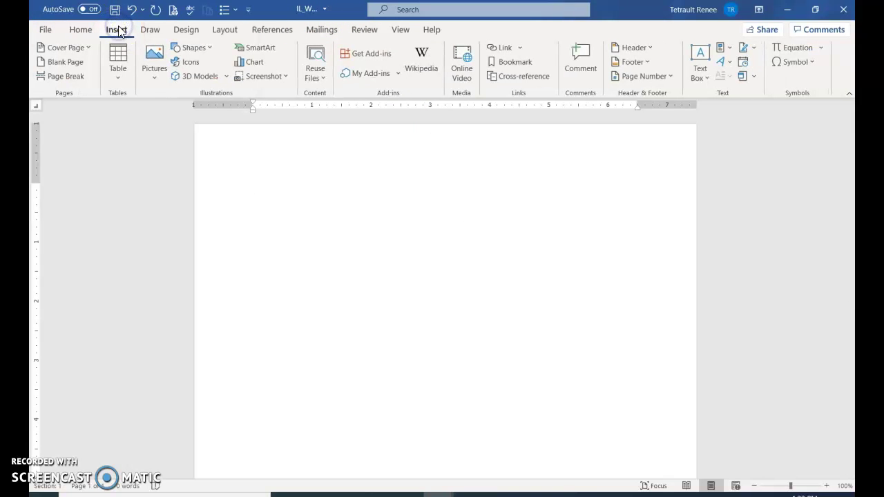
click(121, 63)
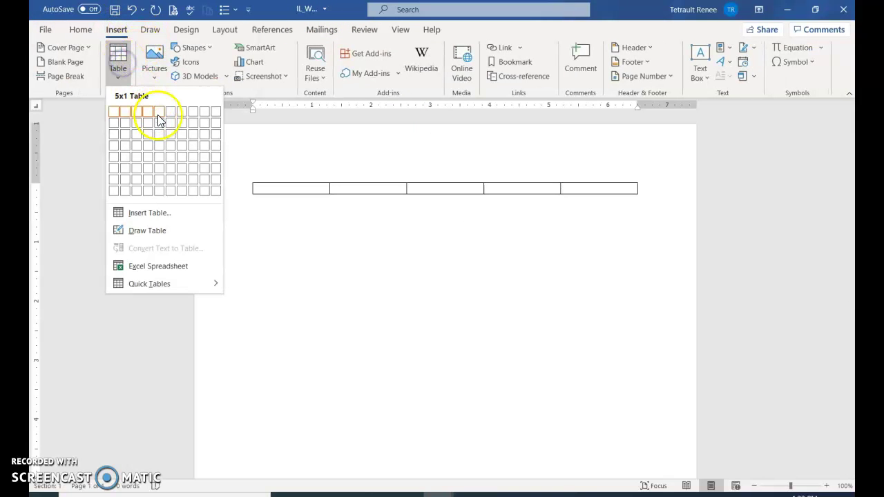
click(159, 151)
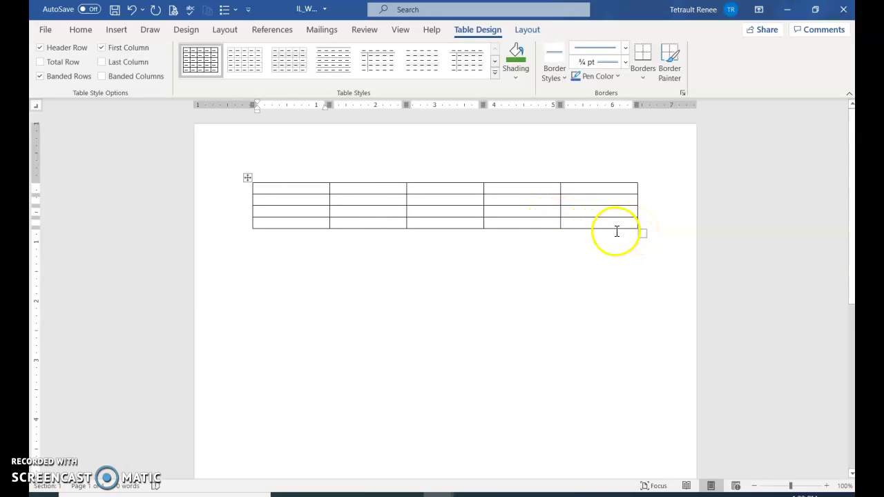
- Fill the table with the headings Department and Q1 to Q4, and the quarterly figures for Mental Health, Pediatrics and Pharmacy
click(290, 185)
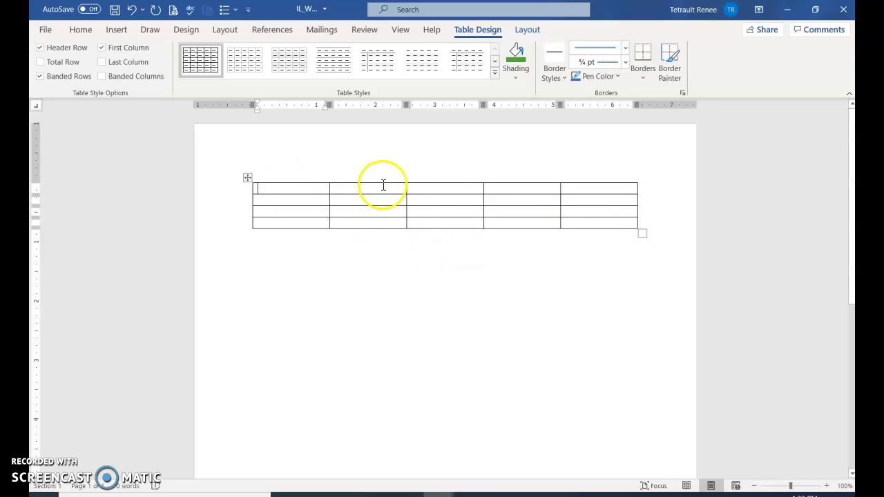
key(Tab)
key(Tab)
key(Tab)
key(shift+Tab)
key(shift+Tab)
key(shift+Tab)
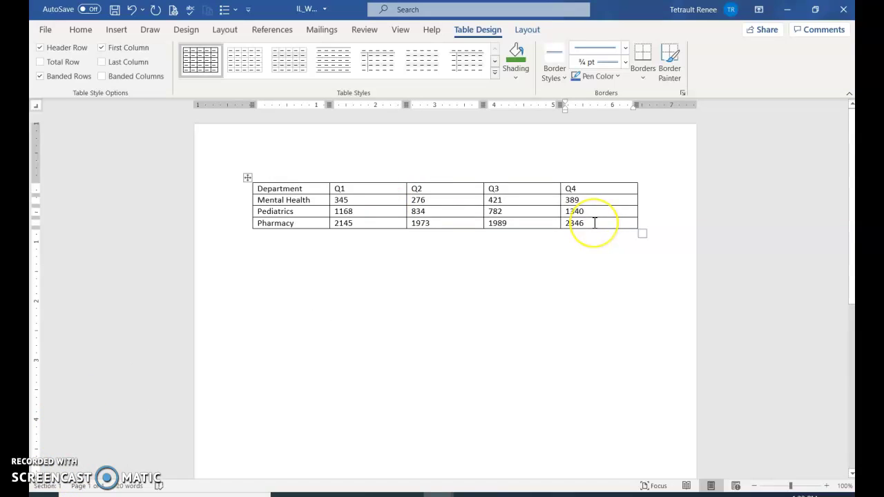
click(604, 232)
key(Return)
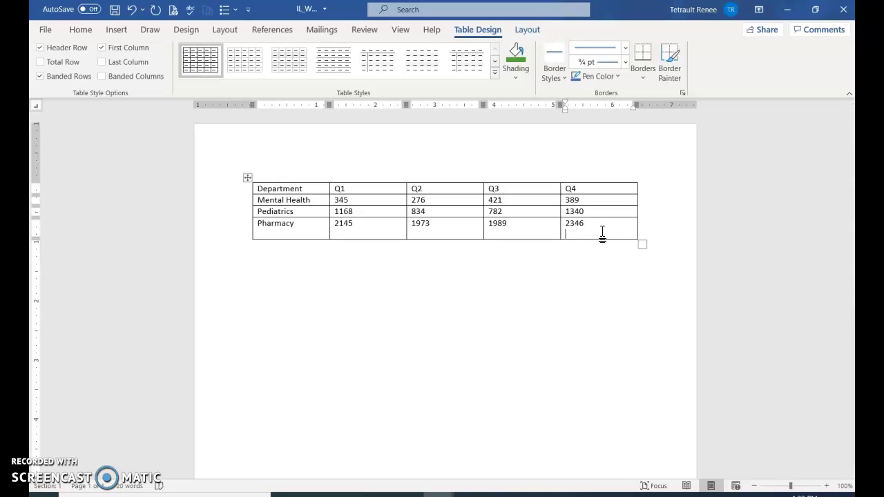
key(BackSpace)
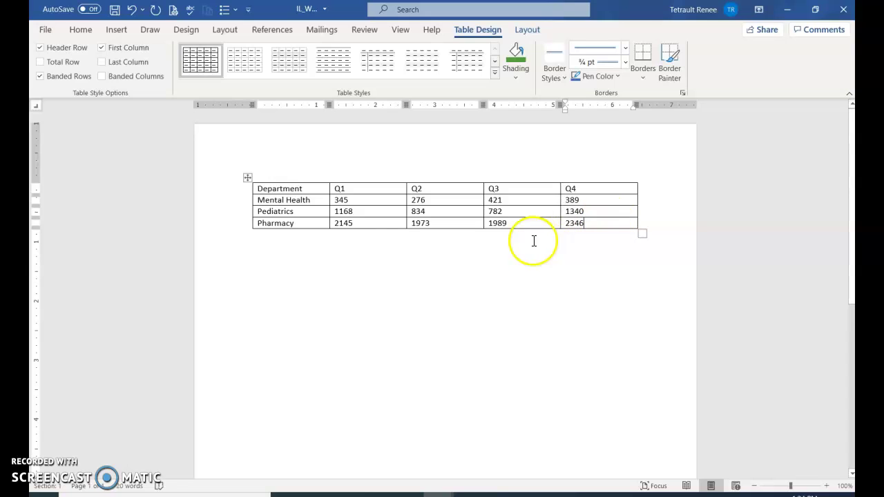
- Add rows below Pharmacy with the quarterly figures for Adult Family Care, Dental, Health & Wellness, and Insurance & Other Support
mouse_move(249, 231)
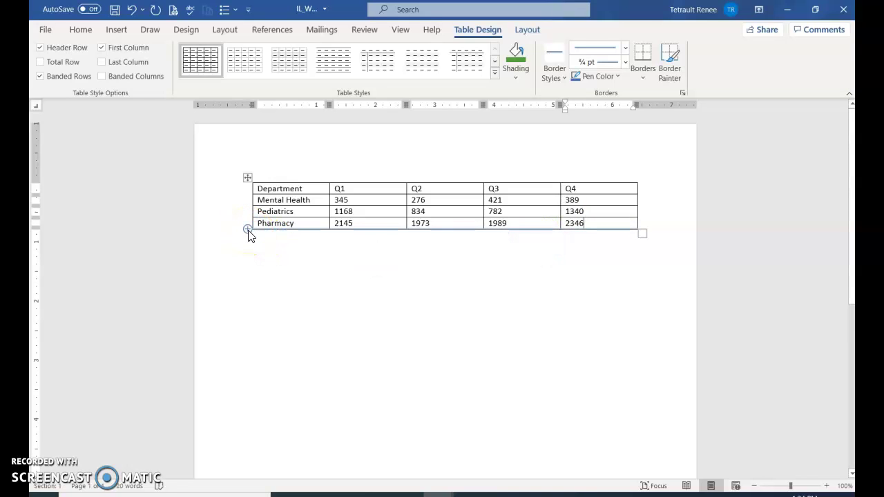
click(248, 231)
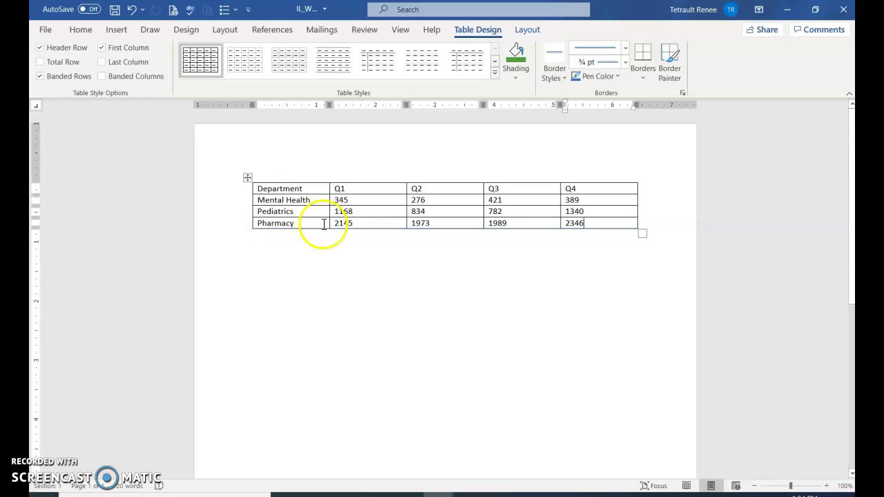
key(Tab)
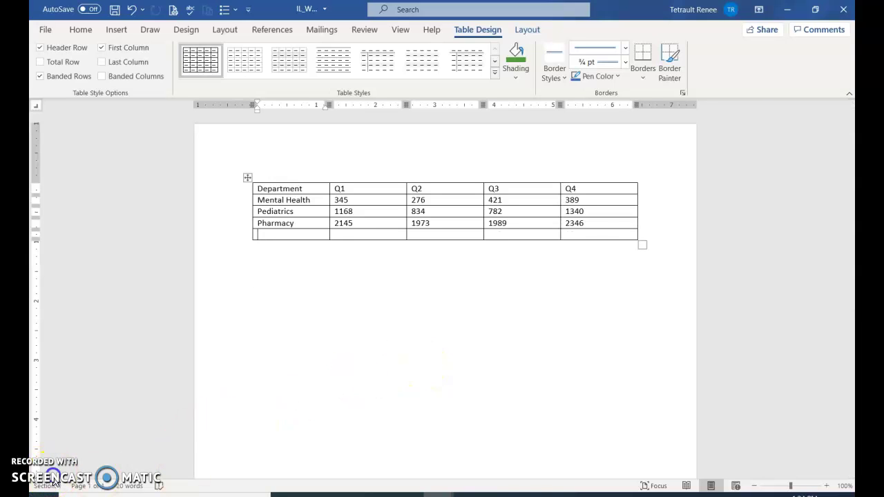
key(ctrl+v)
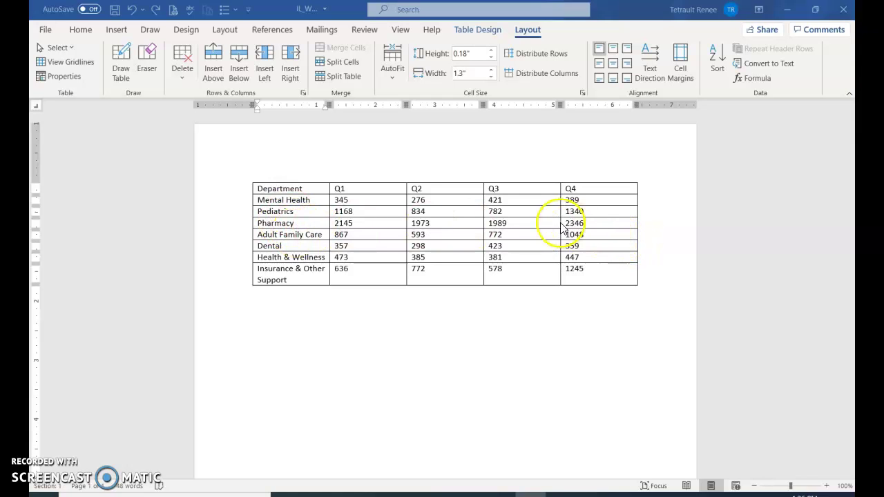
- Widen the Department column to about 1.87 inches and distribute the Q1 to Q4 columns evenly
click(321, 200)
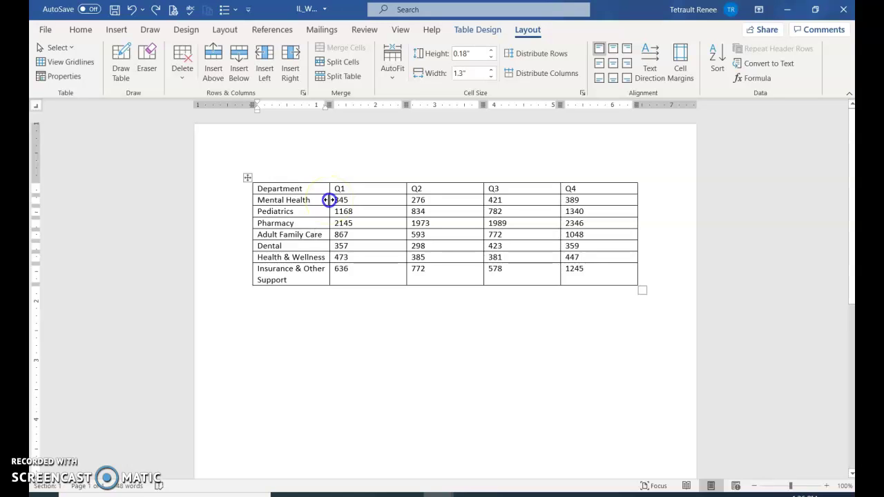
drag(330, 200, 363, 199)
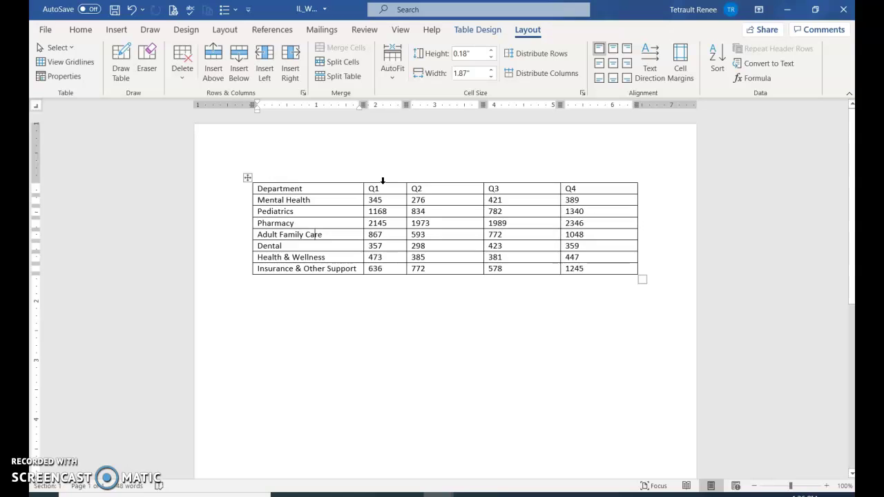
drag(383, 182, 618, 200)
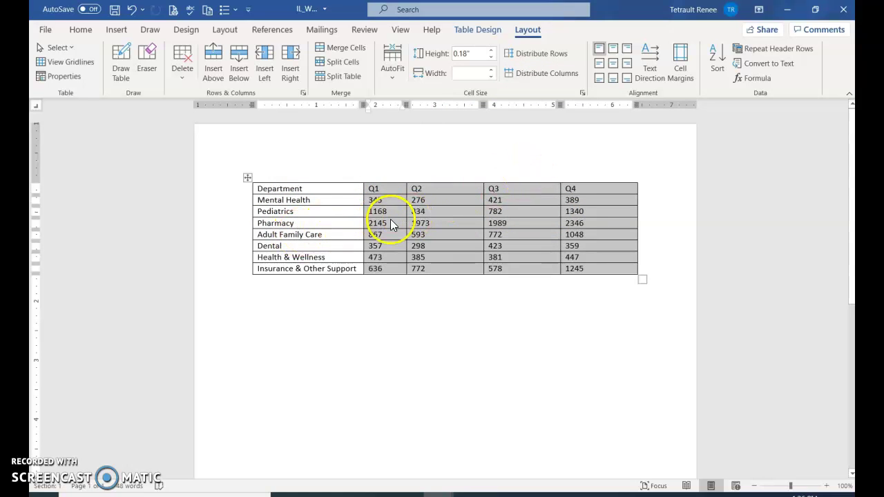
click(544, 74)
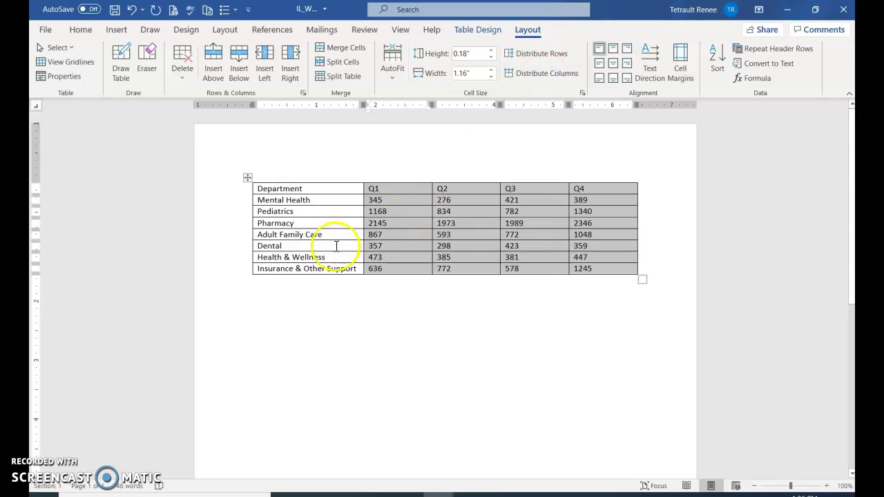
click(353, 208)
click(340, 225)
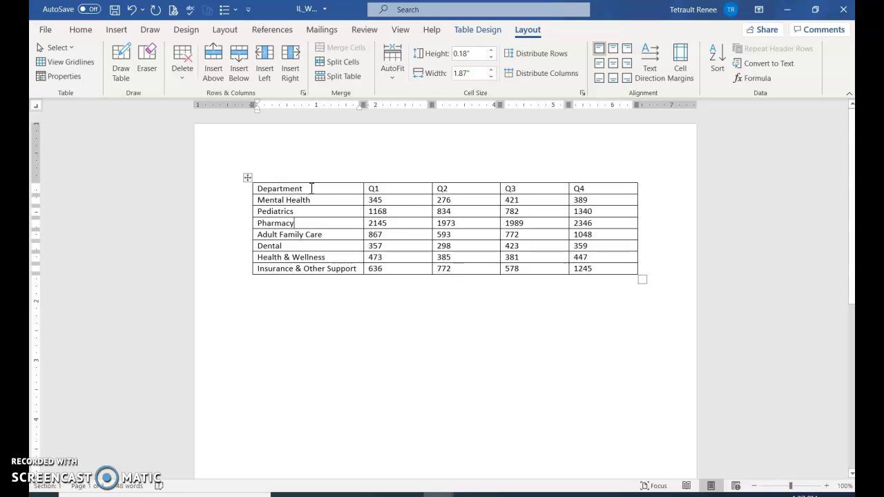
- Sort the table by Department as text ascending, then by Q3 as number descending, keeping the header row
click(357, 202)
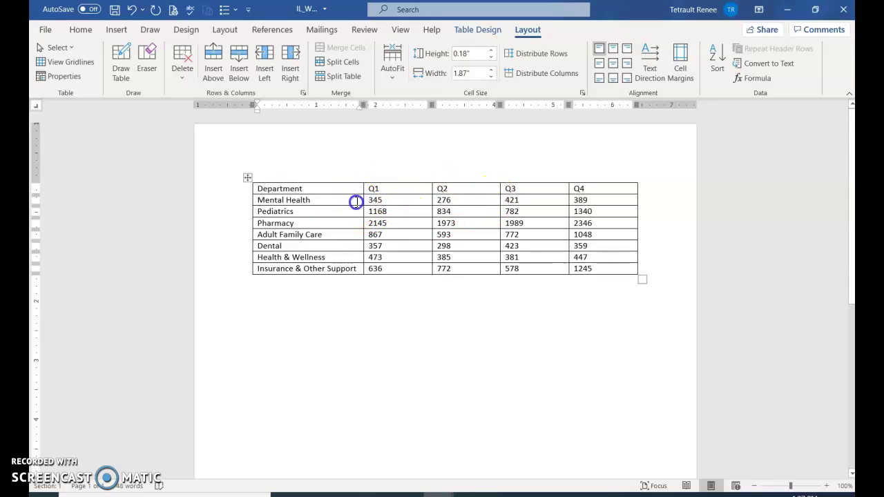
click(723, 79)
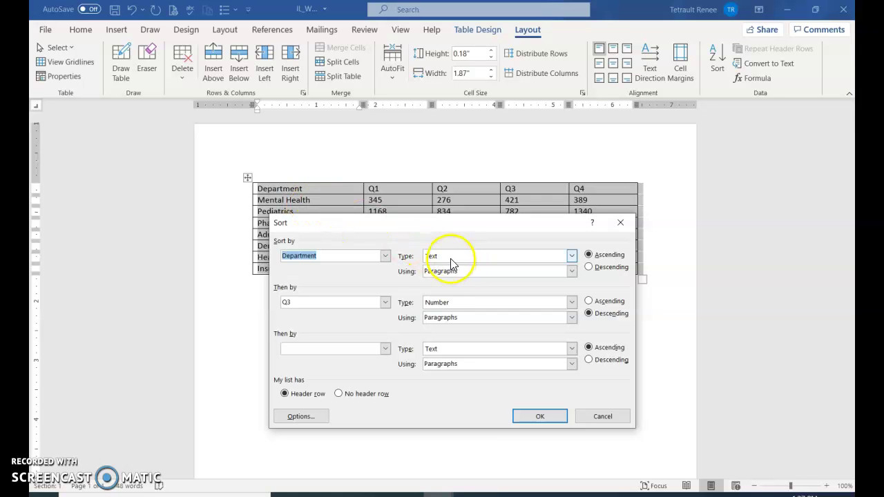
click(591, 270)
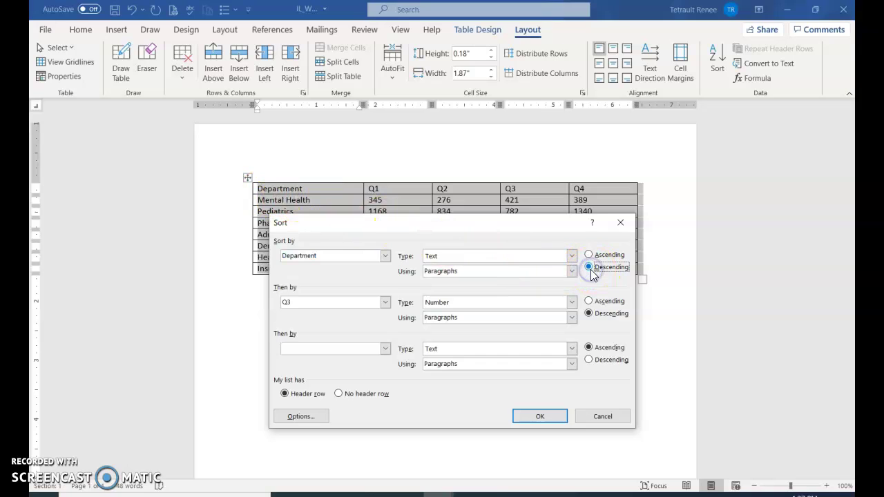
click(589, 255)
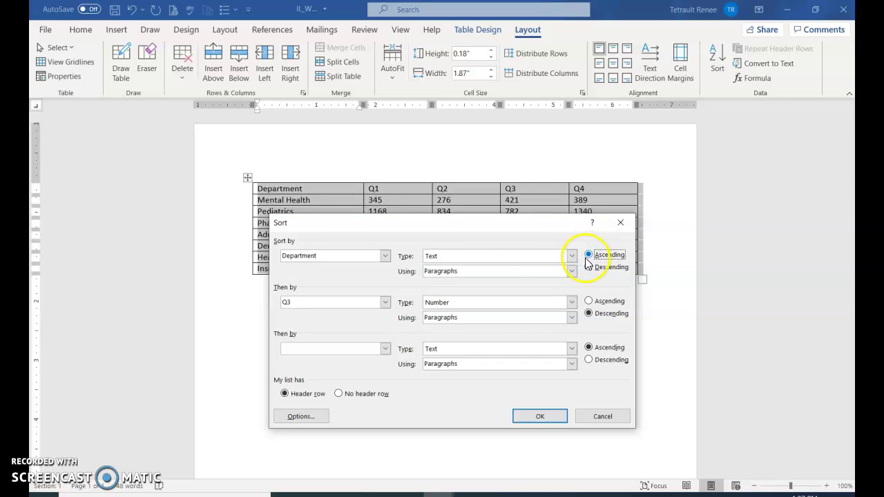
drag(472, 226, 537, 197)
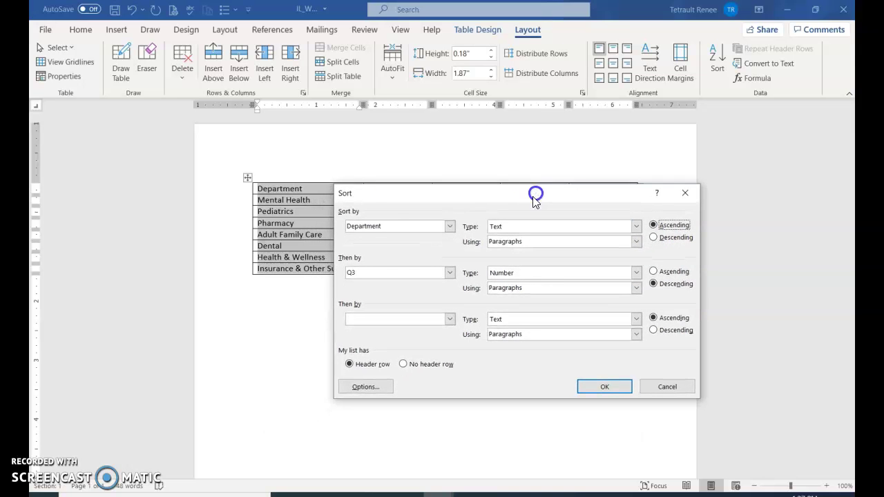
click(595, 389)
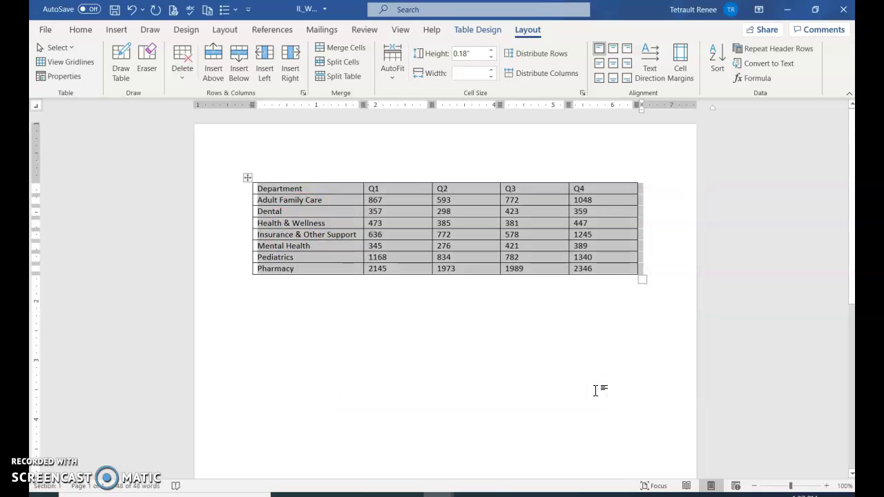
- Insert a row below Pharmacy and label its first cell Total
click(301, 270)
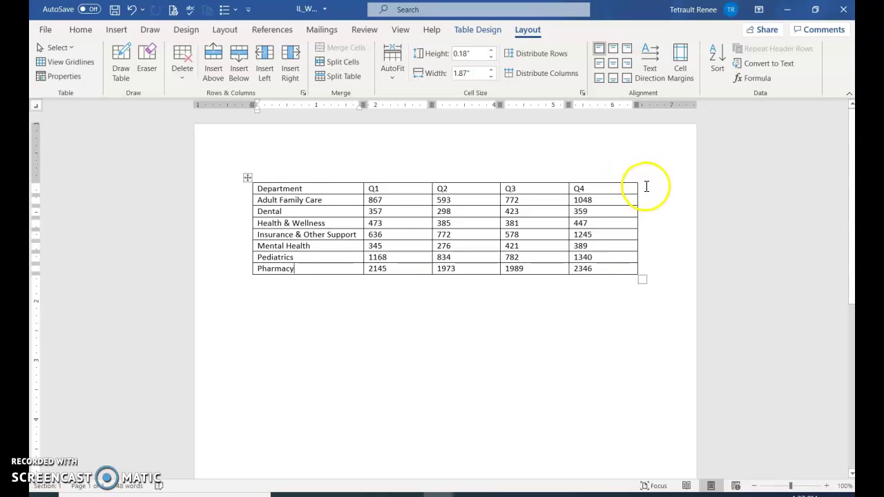
mouse_move(254, 282)
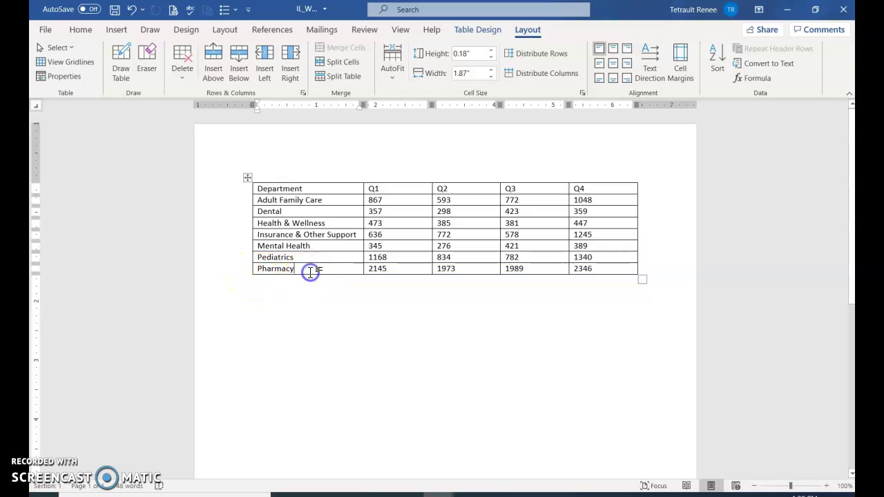
click(248, 75)
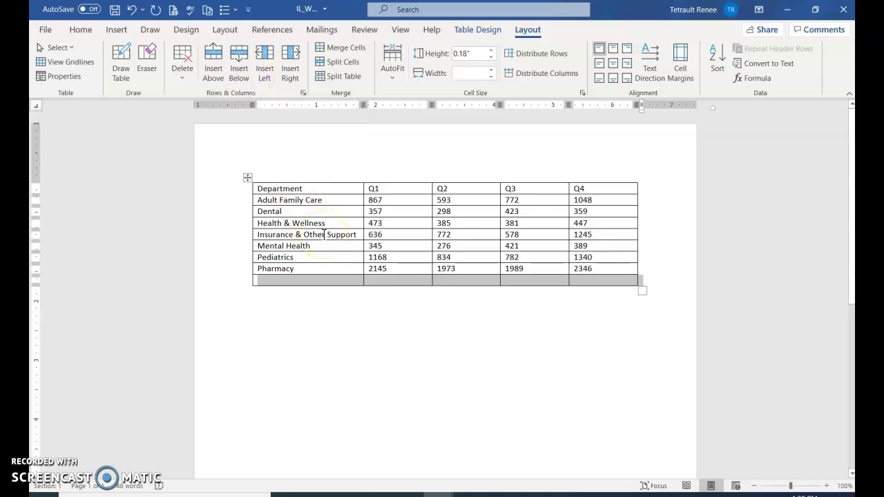
text(Total)
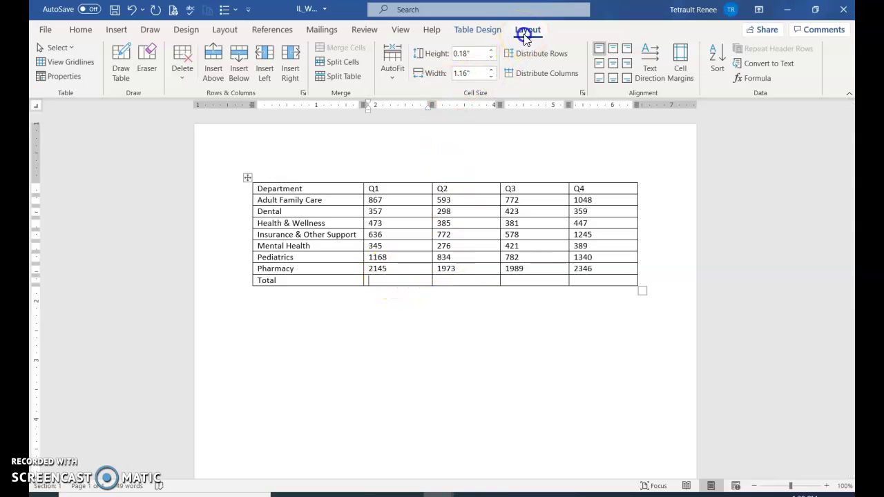
- Insert the formula =SUM(ABOVE) in the Total row for each of the Q1 to Q4 columns
click(757, 79)
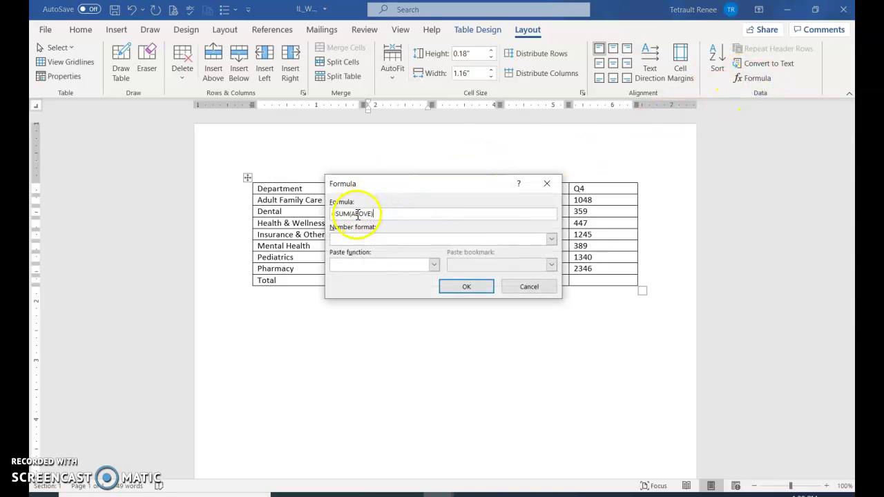
drag(425, 191, 443, 300)
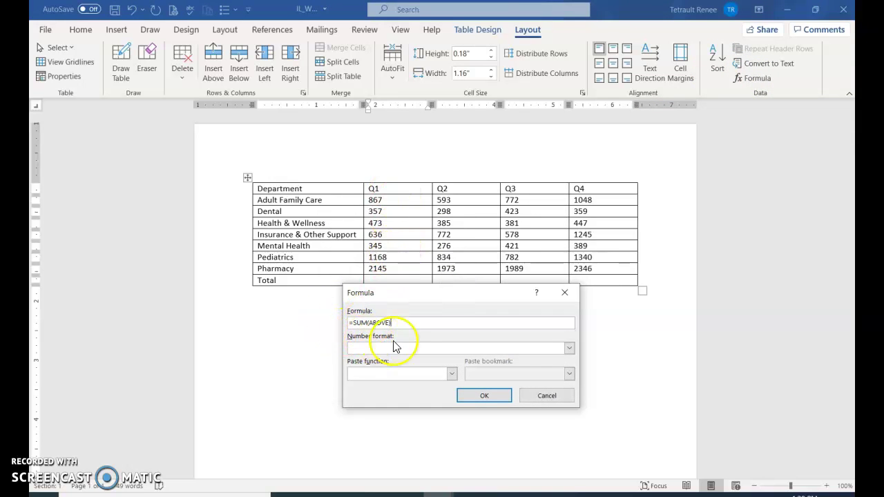
click(498, 395)
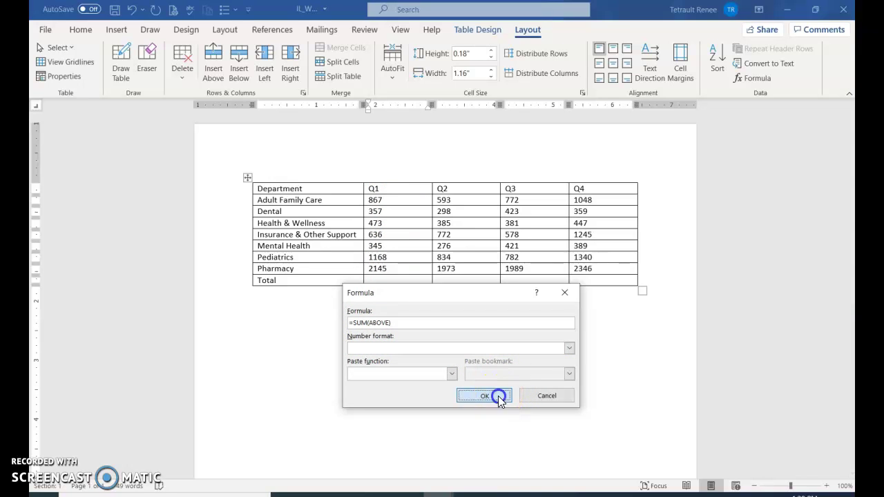
click(454, 280)
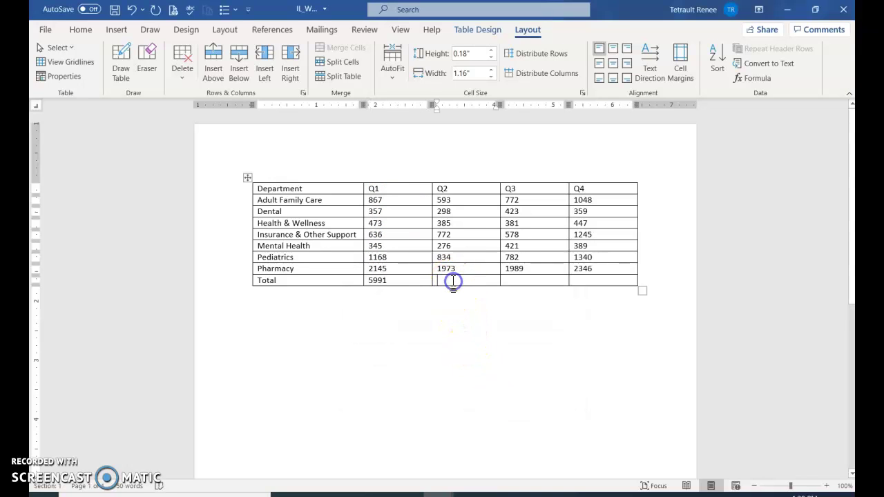
click(752, 81)
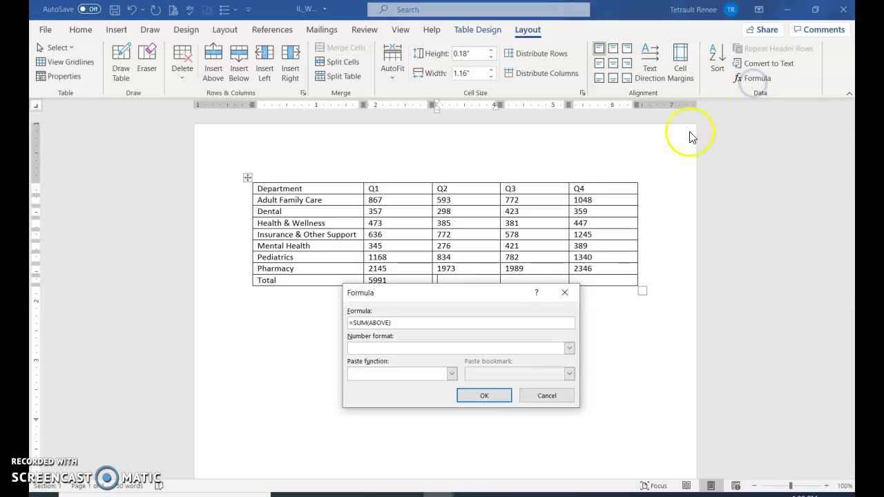
click(491, 399)
click(528, 280)
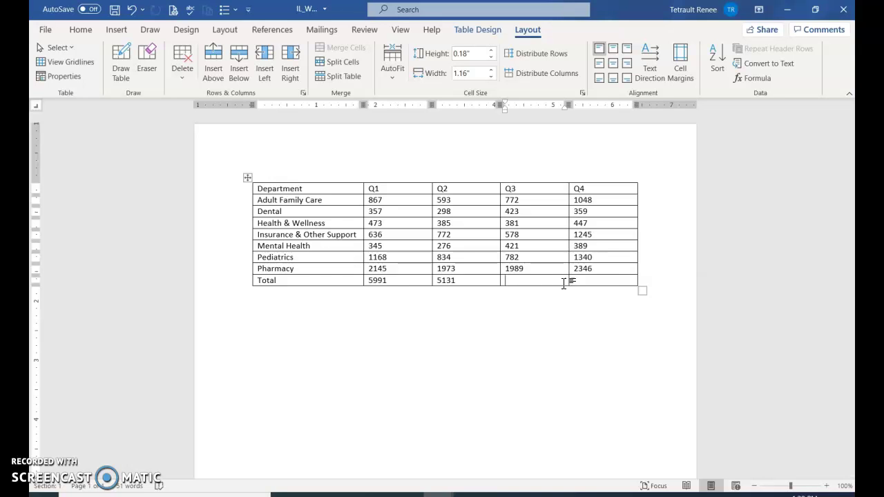
click(753, 78)
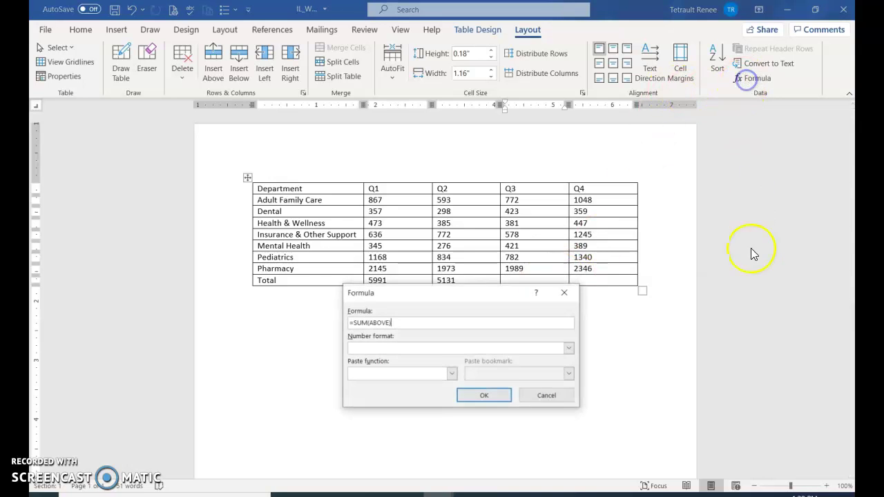
click(497, 393)
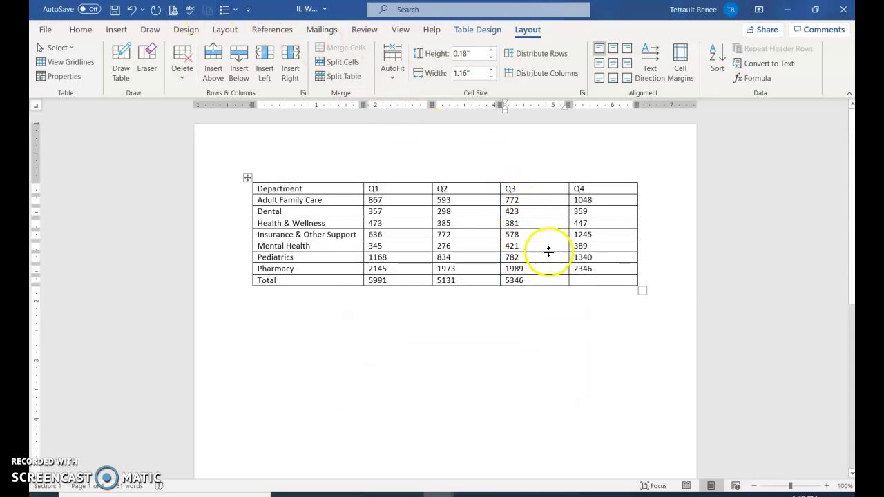
click(581, 279)
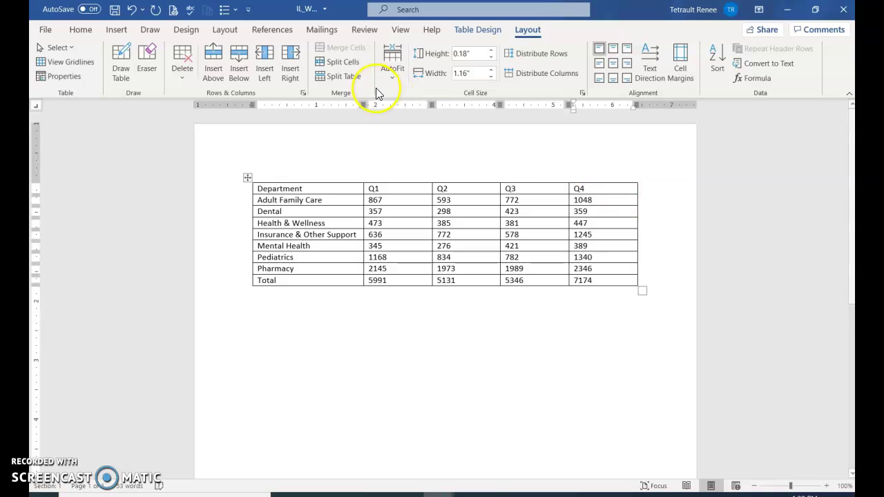
- Insert a column after Q4 headed Total and fill its cells with the formula =SUM(LEFT), from Adult Family Care down to the Total row
click(295, 78)
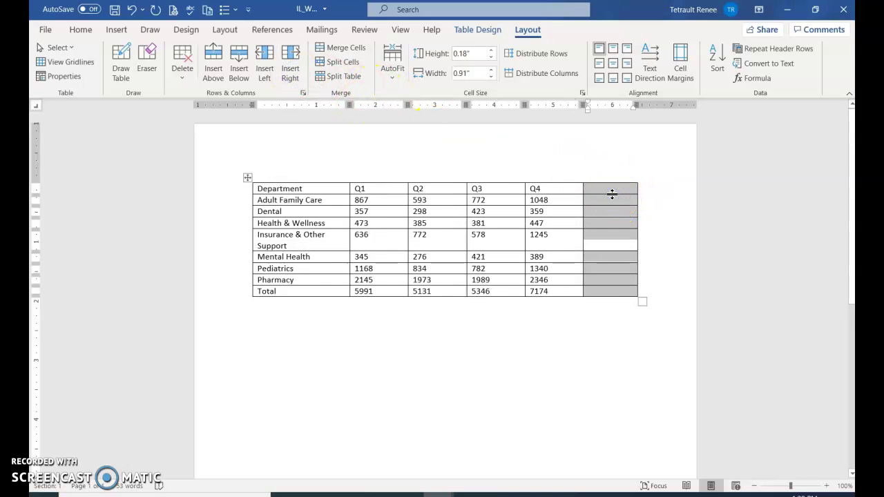
text(Total)
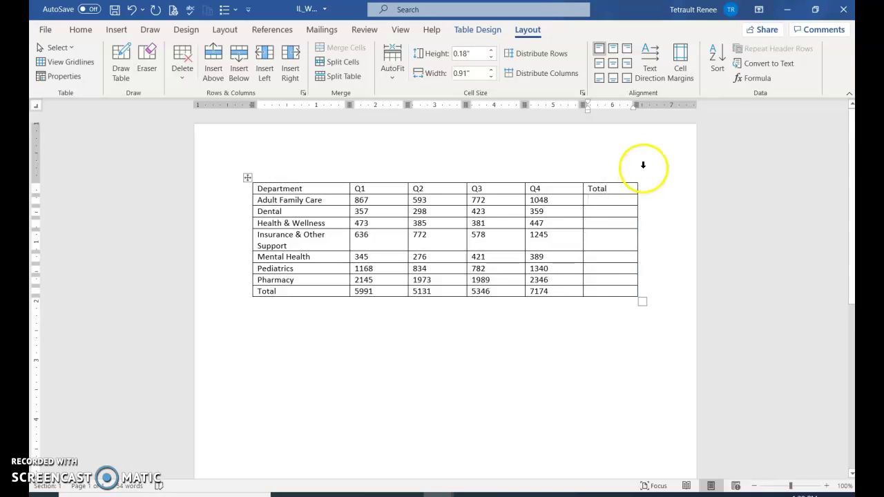
click(760, 78)
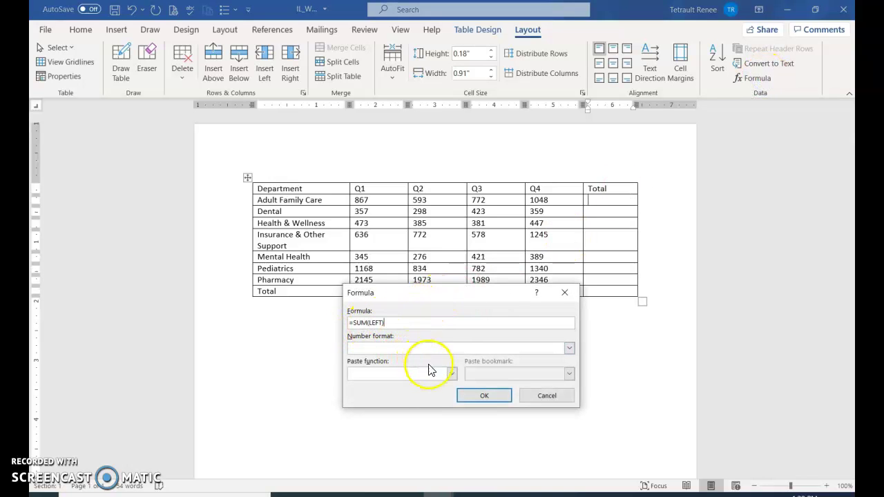
click(474, 399)
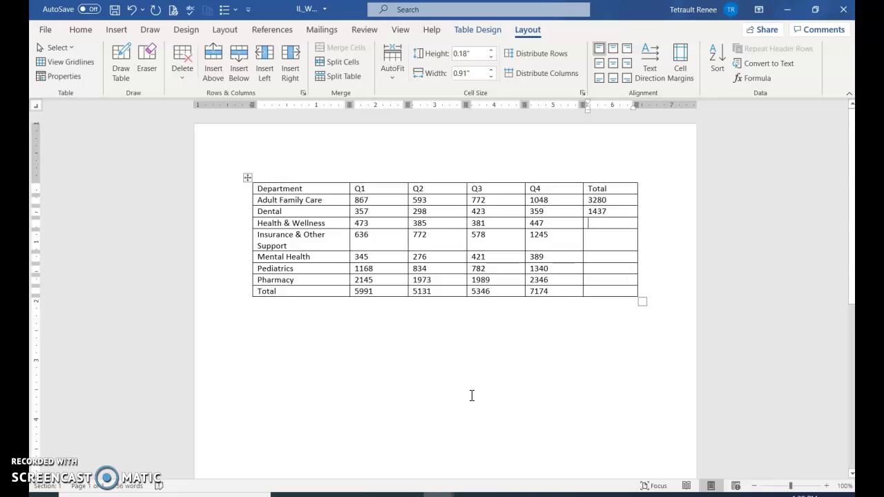
key(F4)
key(Down)
key(F4)
key(Down)
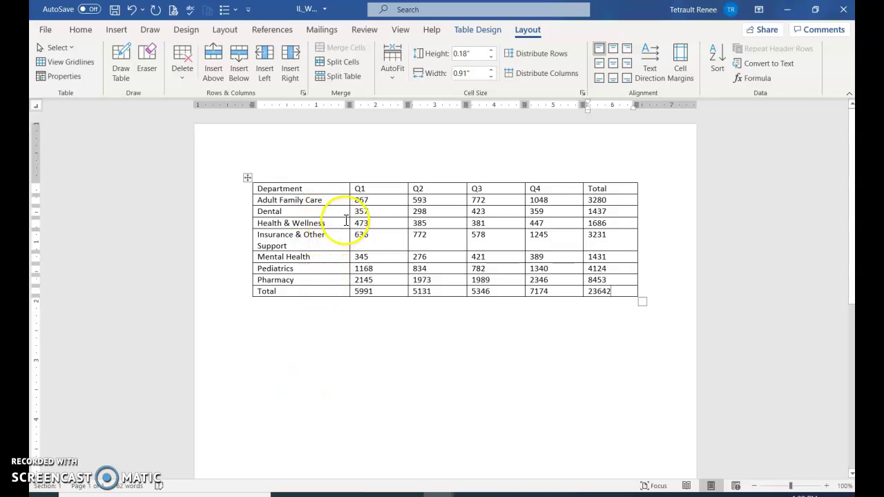
- Widen the Department column to about 2 inches and distribute the Q1 to Total columns evenly
drag(350, 222, 374, 219)
drag(384, 178, 610, 191)
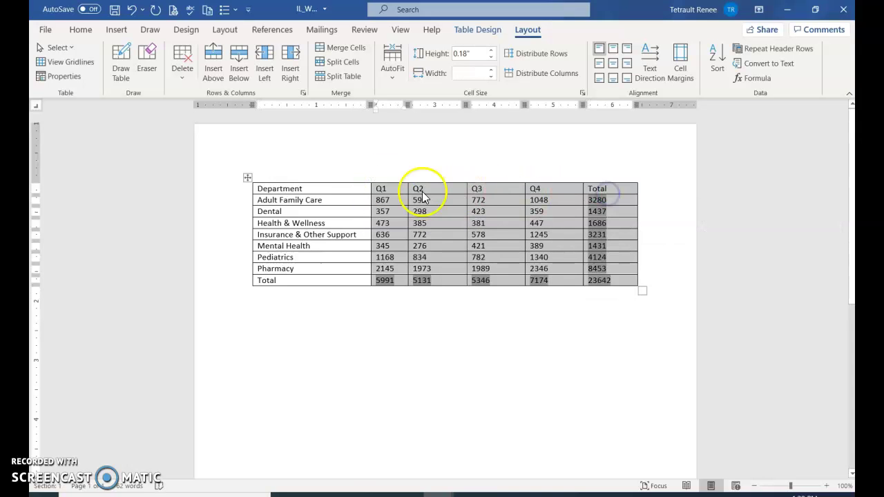
click(559, 73)
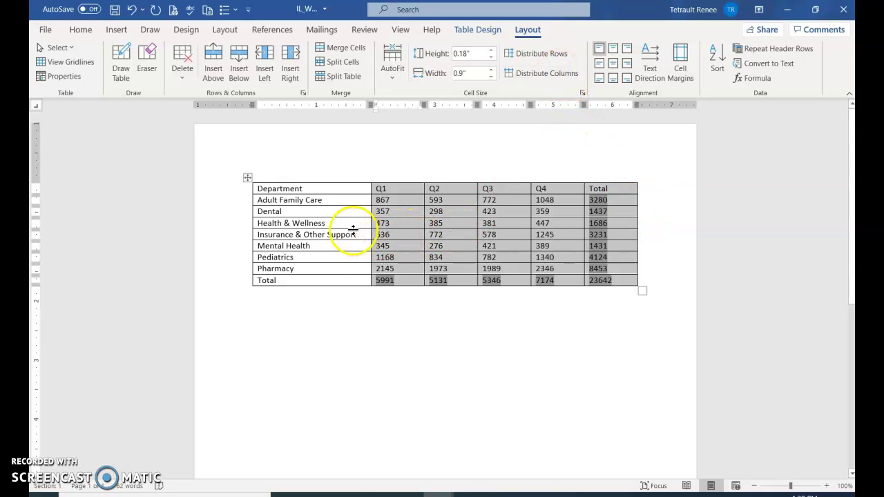
click(331, 200)
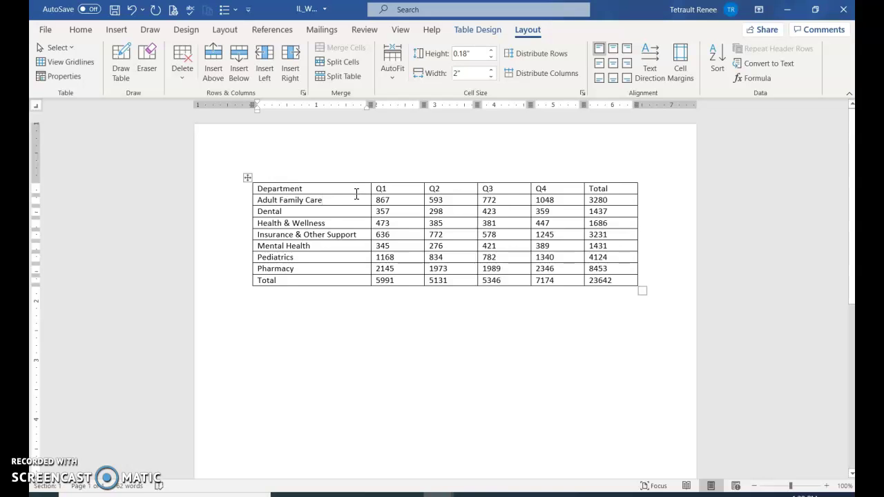
- Apply the black-header grid table style with gray banded rows to the table and turn off the First Column option
click(491, 31)
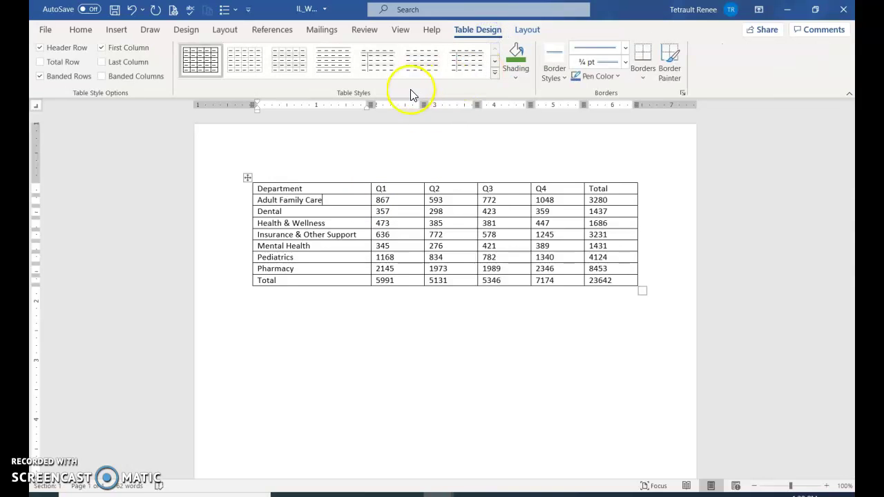
click(495, 76)
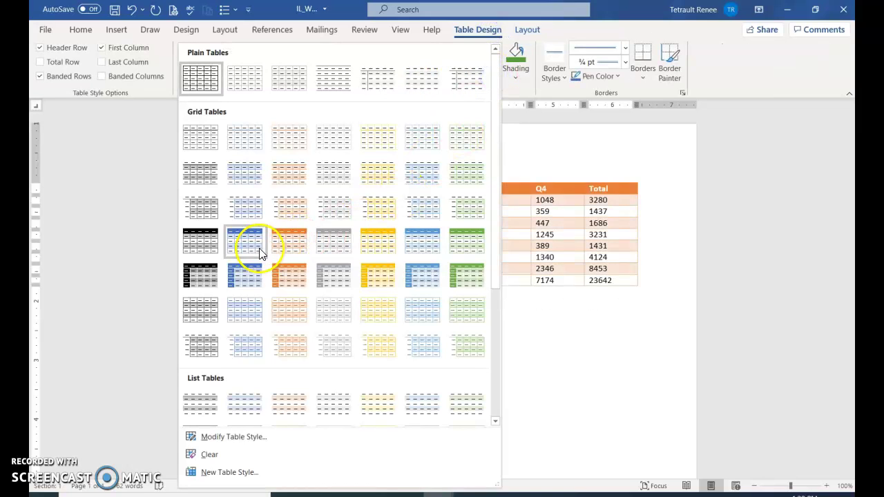
click(209, 250)
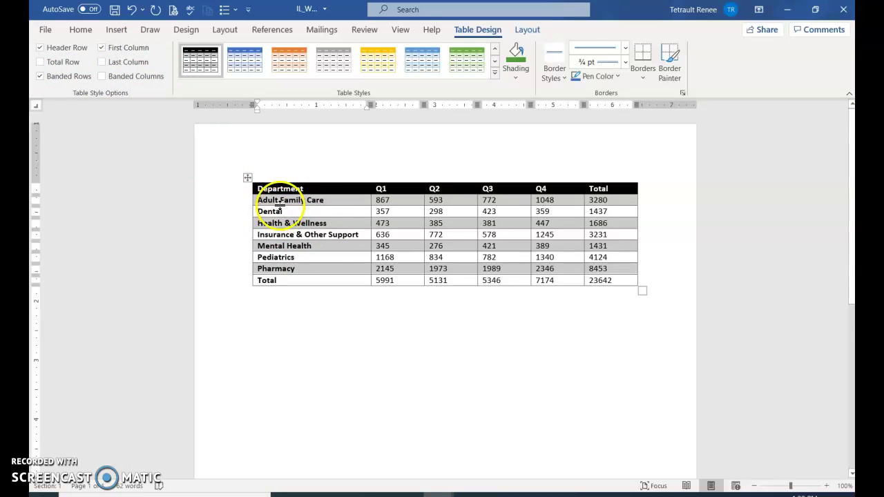
click(102, 48)
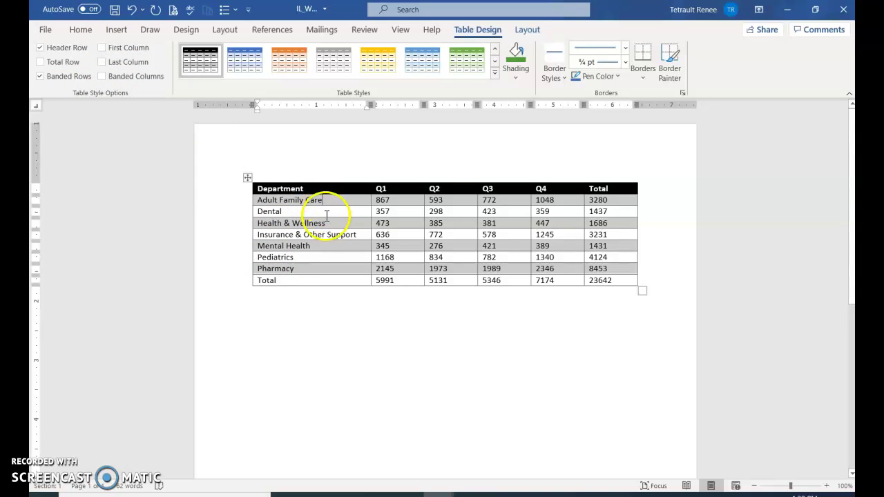
click(40, 76)
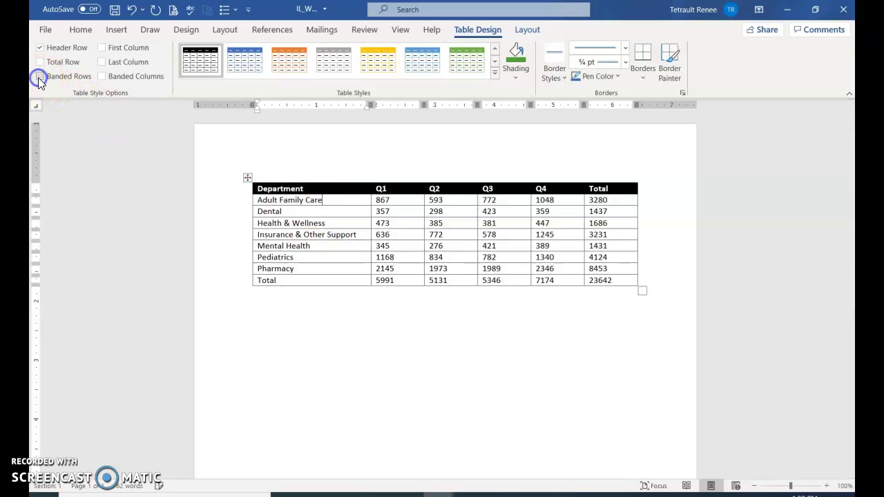
click(39, 77)
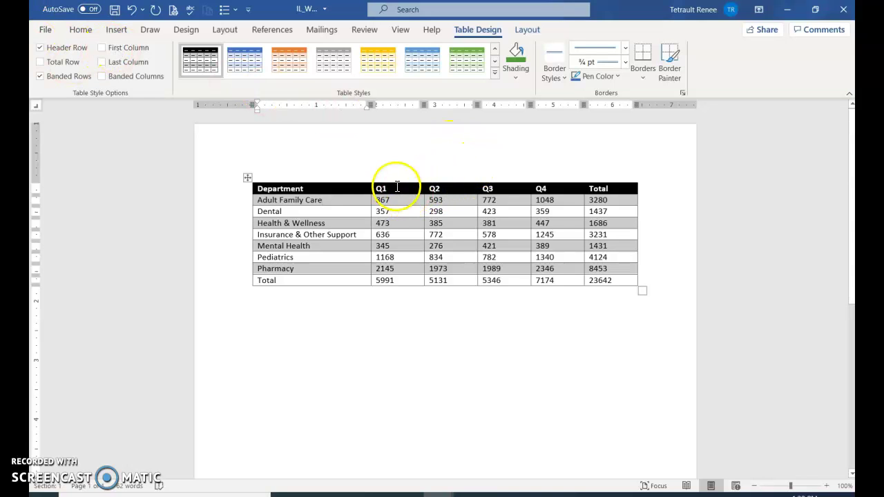
- Shade the Dental, Insurance & Other Support, Pediatrics and Total rows light gold
click(227, 213)
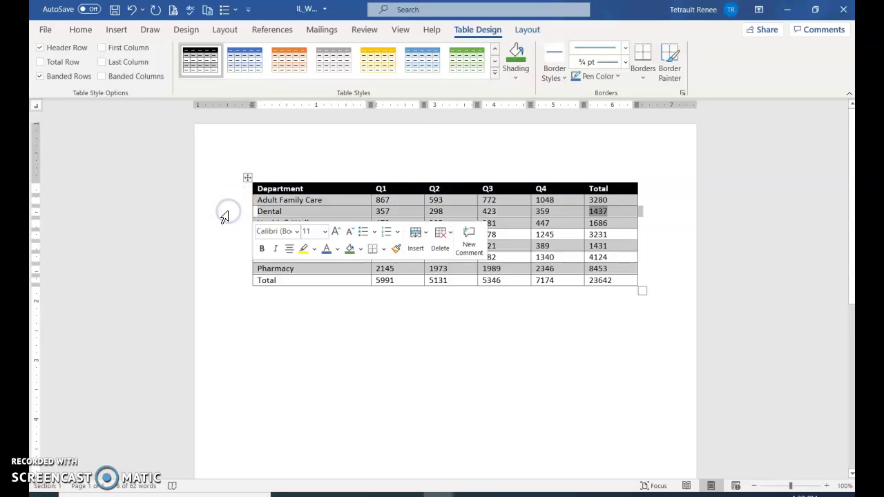
click(361, 254)
click(420, 306)
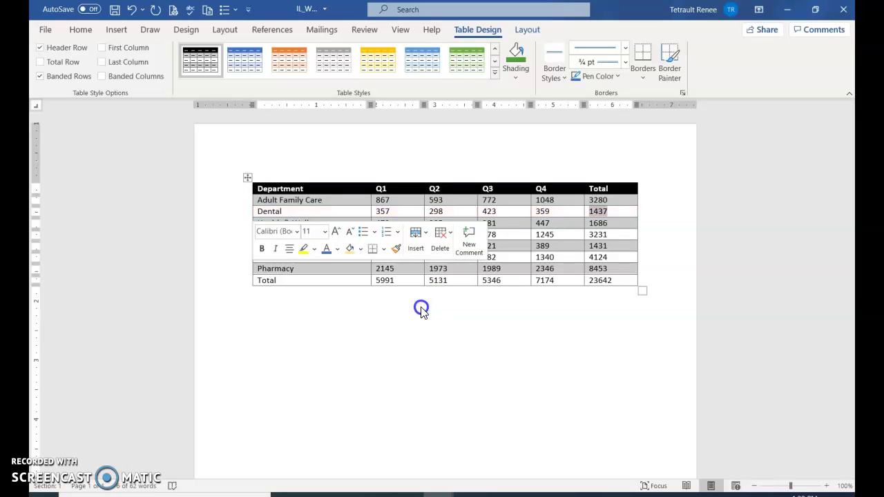
click(228, 246)
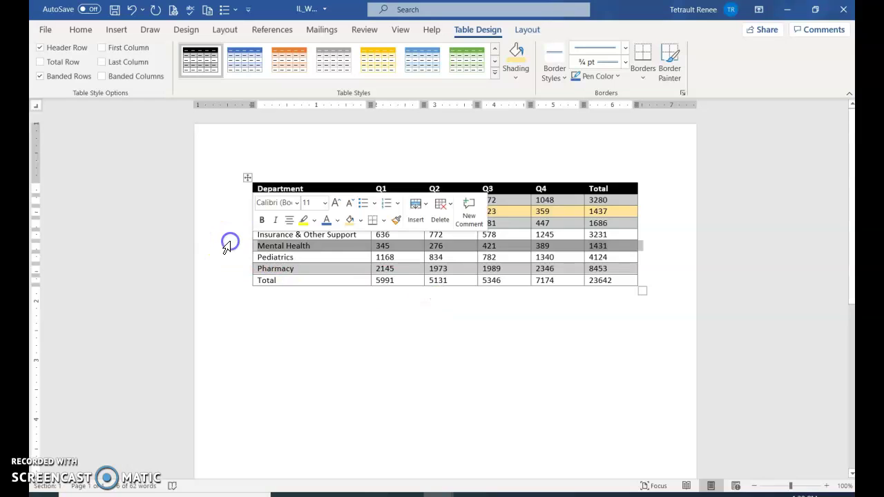
click(227, 235)
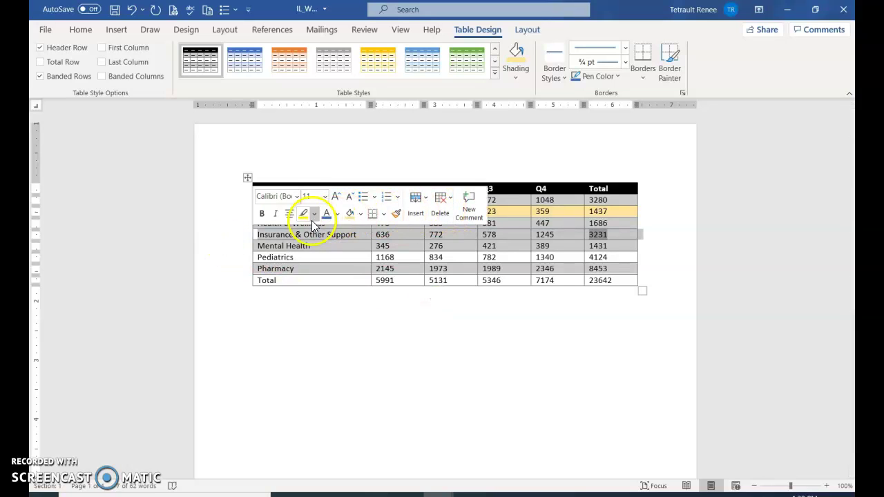
click(351, 215)
click(227, 258)
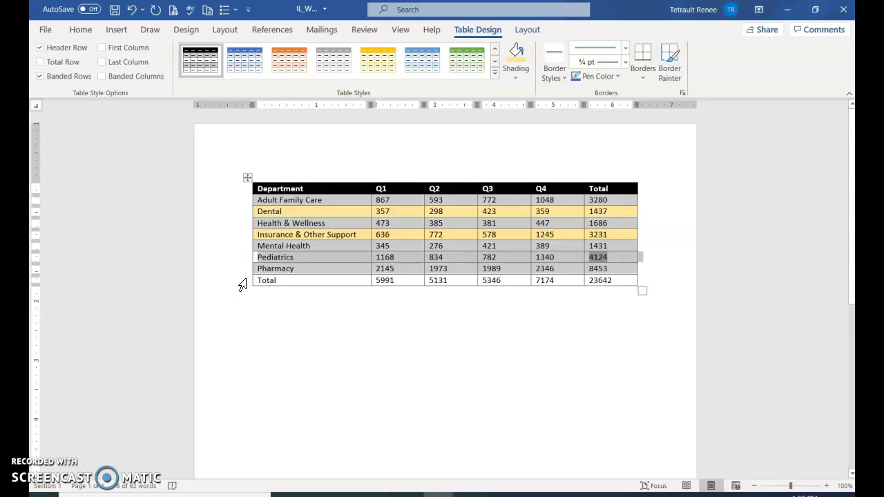
click(241, 284)
click(351, 258)
click(558, 269)
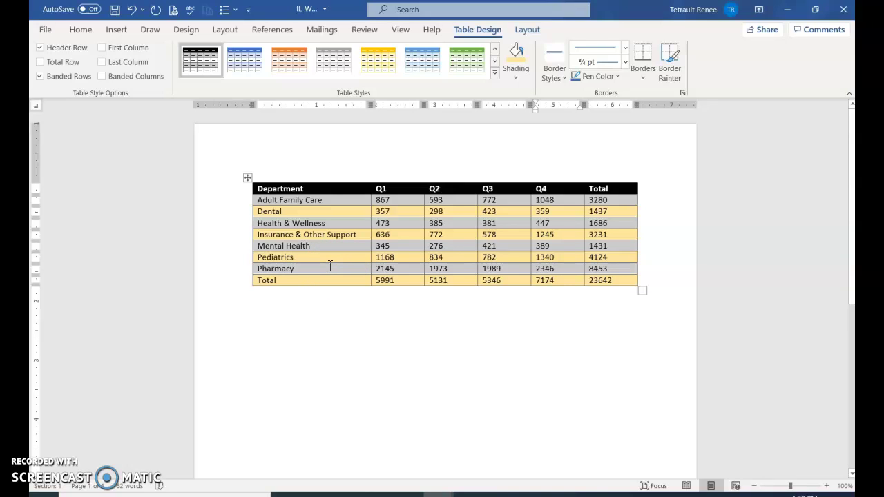
- Set the font size of the table's header row to 18
click(200, 195)
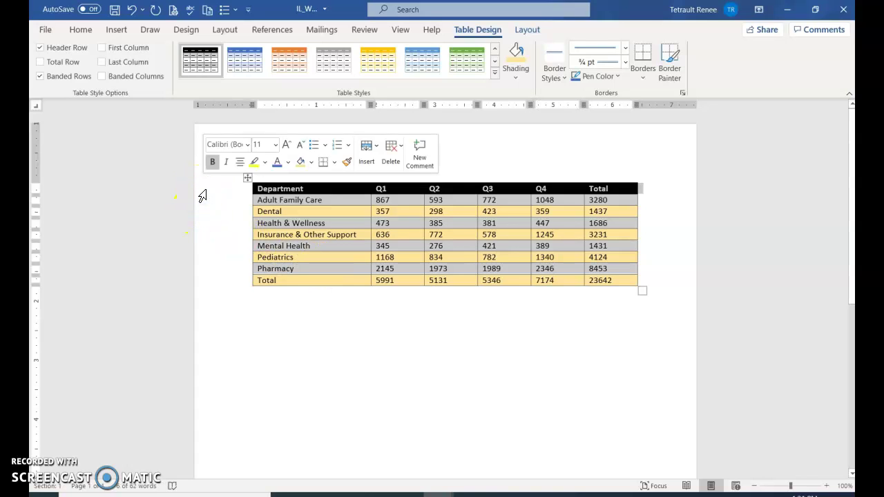
click(198, 206)
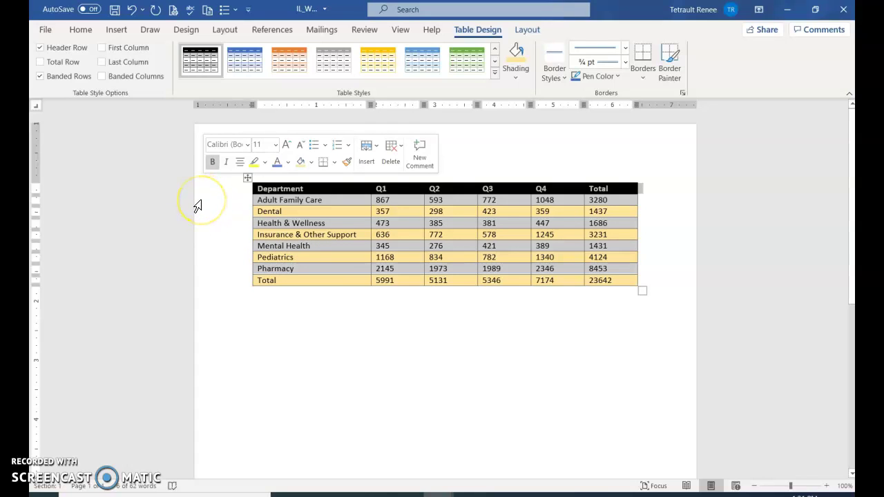
click(80, 30)
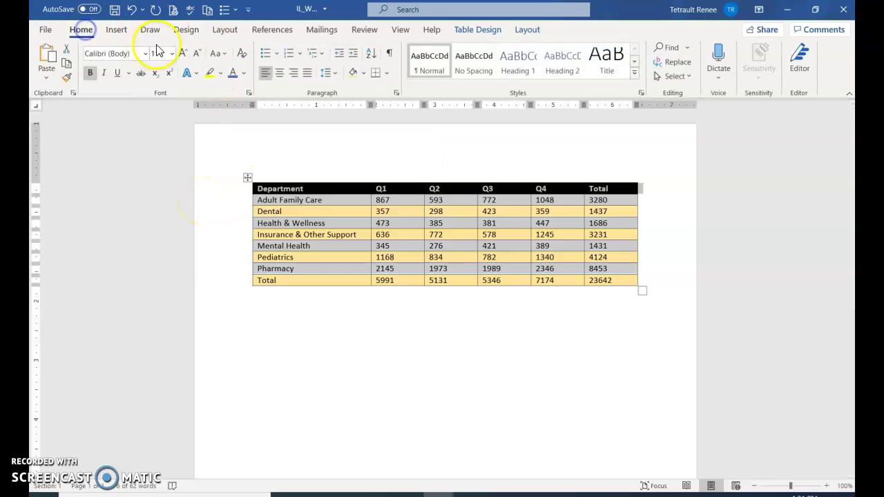
click(172, 54)
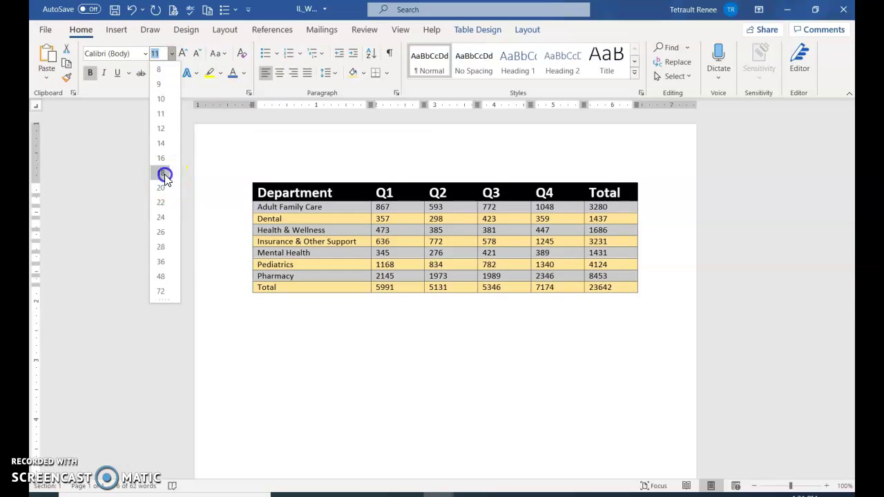
click(165, 174)
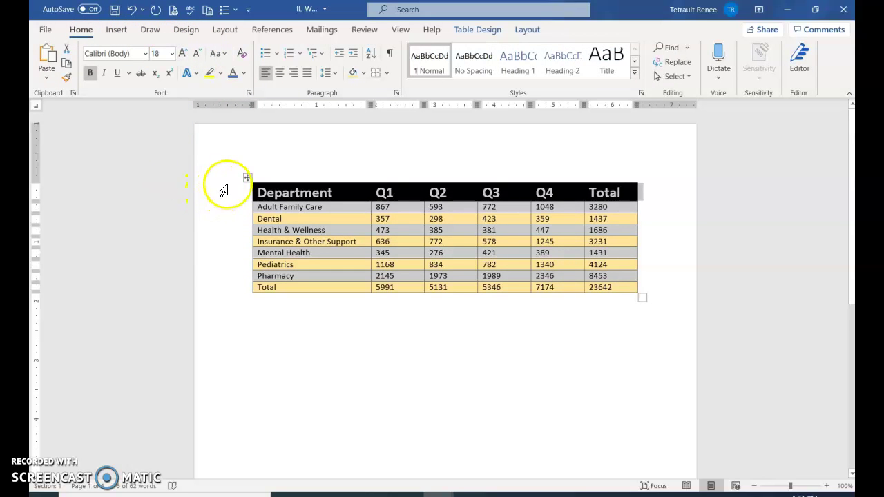
- Set the header row's character scale to 80% and expand its character spacing by 0.1 pt
click(250, 93)
click(357, 106)
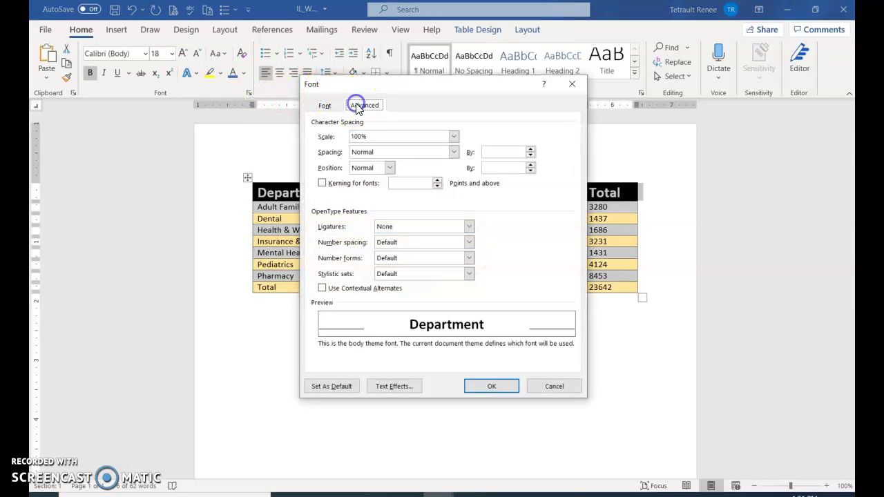
click(454, 137)
click(370, 180)
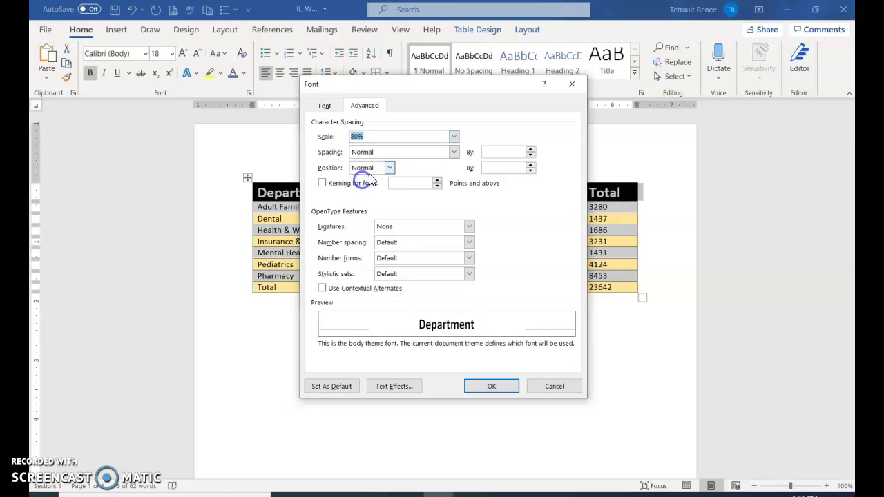
click(531, 149)
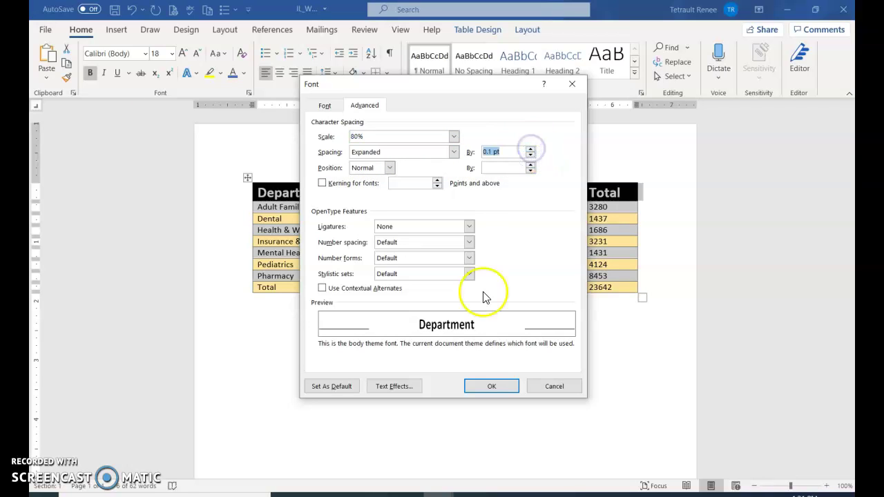
click(479, 390)
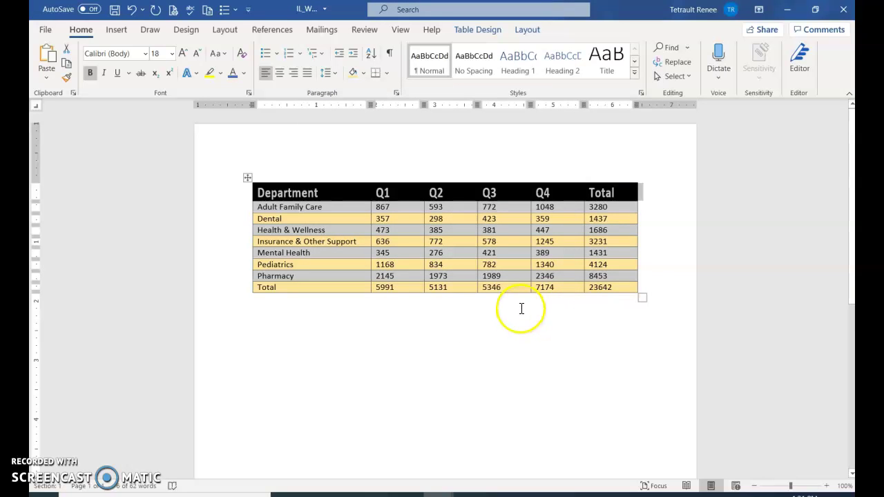
click(331, 250)
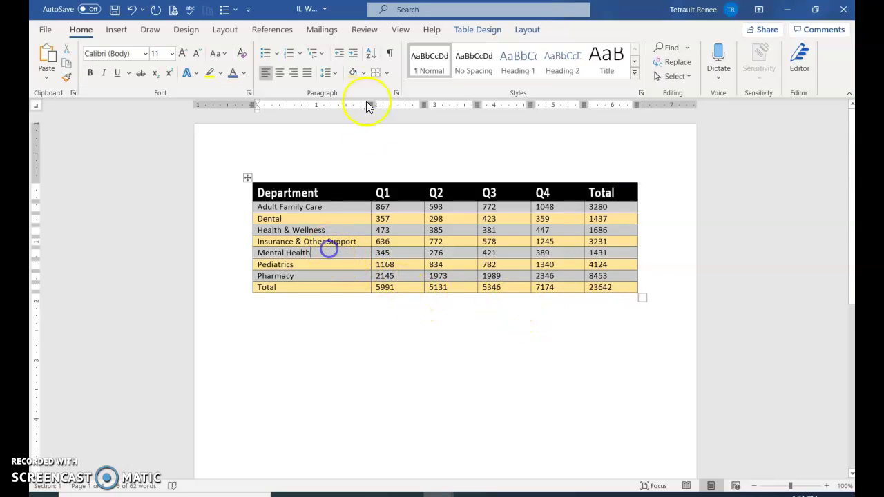
- Add a Blank built-in page header containing the text Riverwalk Medical Clinic
click(115, 32)
click(625, 48)
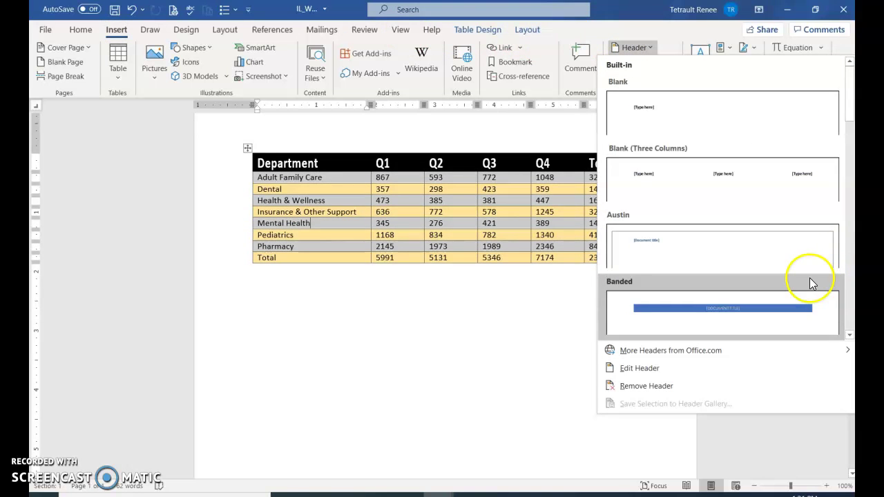
click(660, 97)
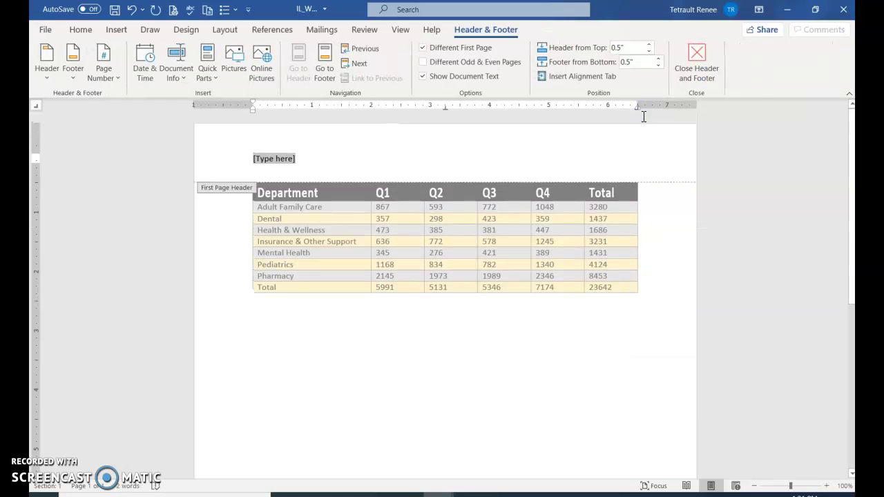
text(Riverwalk Medical Clinic)
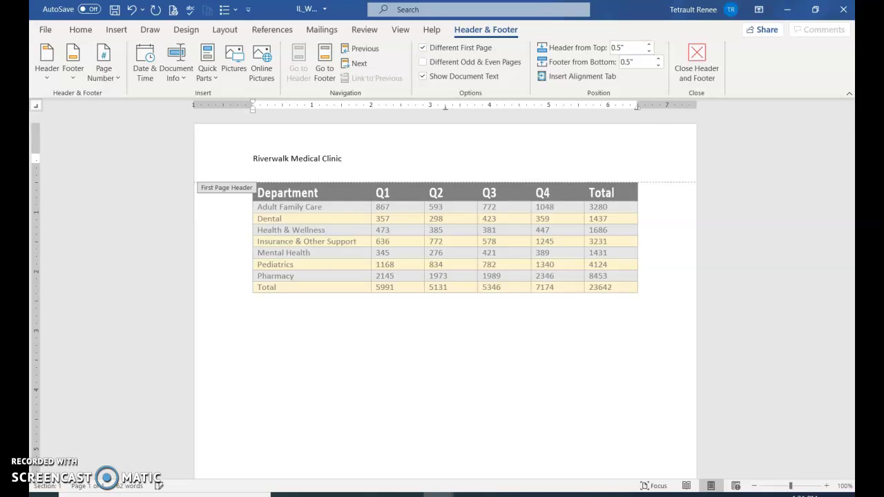
- Set the Riverwalk Medical Clinic header text to 12 pt and color it blue
key(ctrl+a)
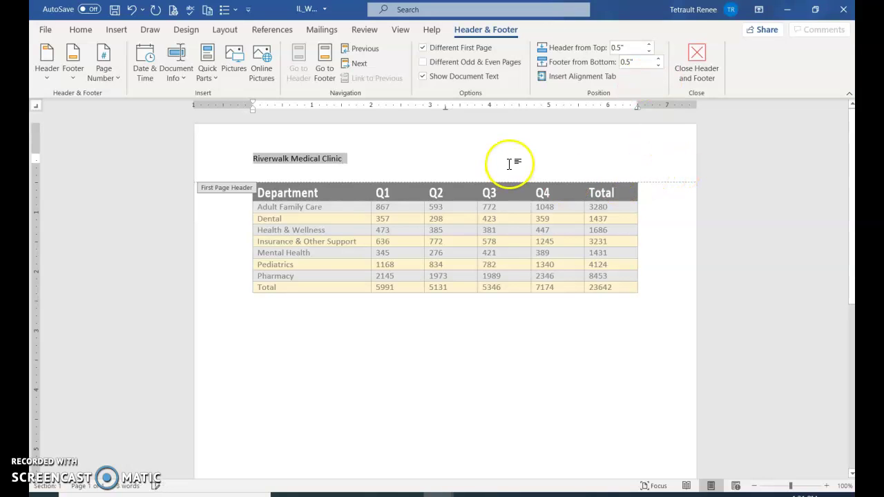
click(80, 30)
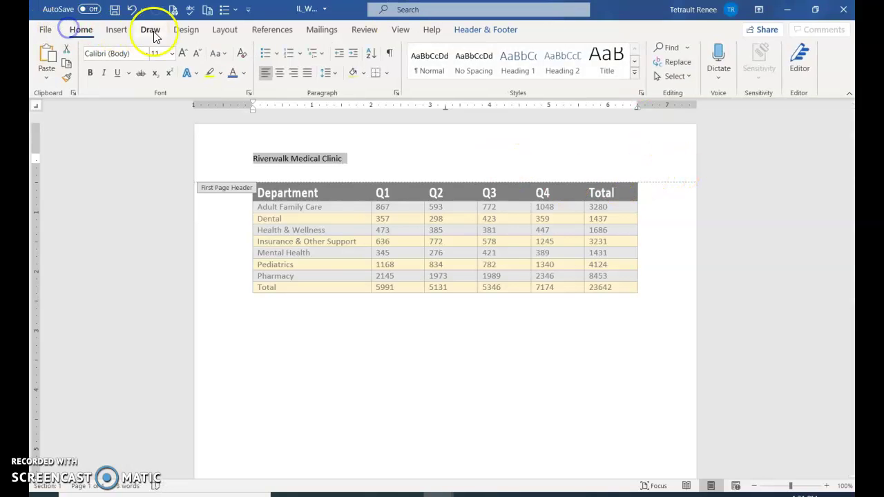
click(181, 53)
click(232, 73)
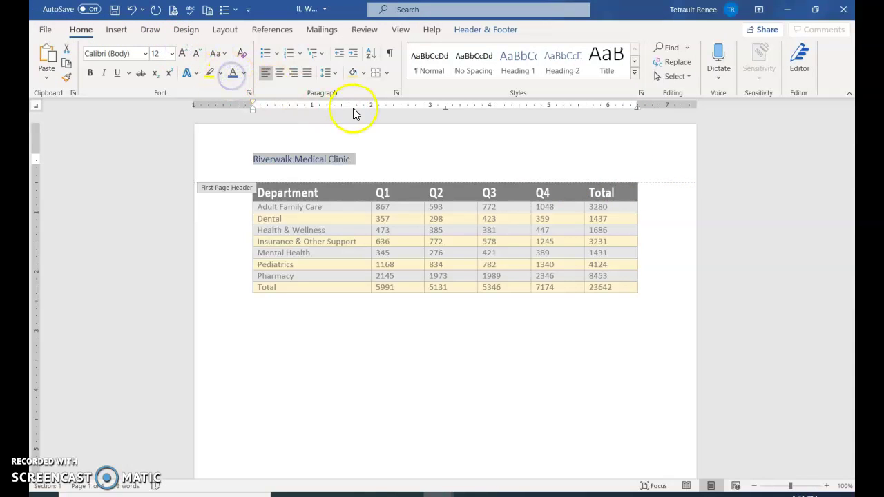
- Center and bold the Riverwalk Medical Clinic header text and return to the document body
key(ctrl+e)
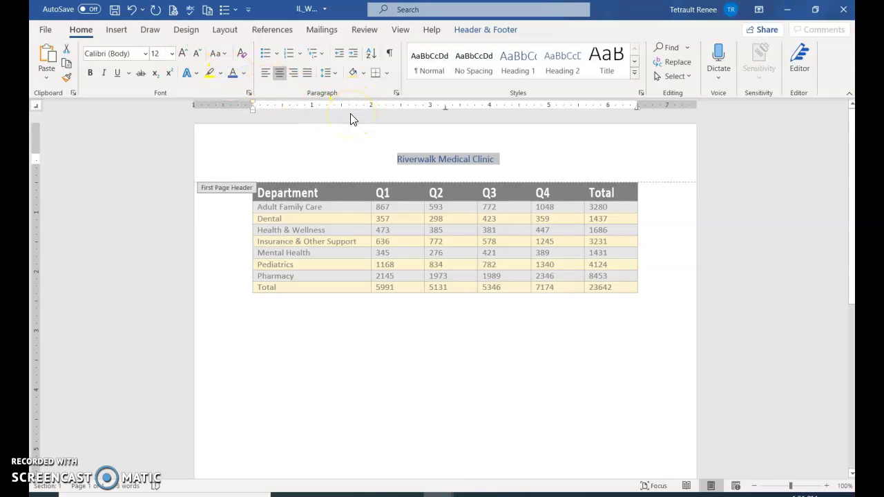
key(ctrl+r)
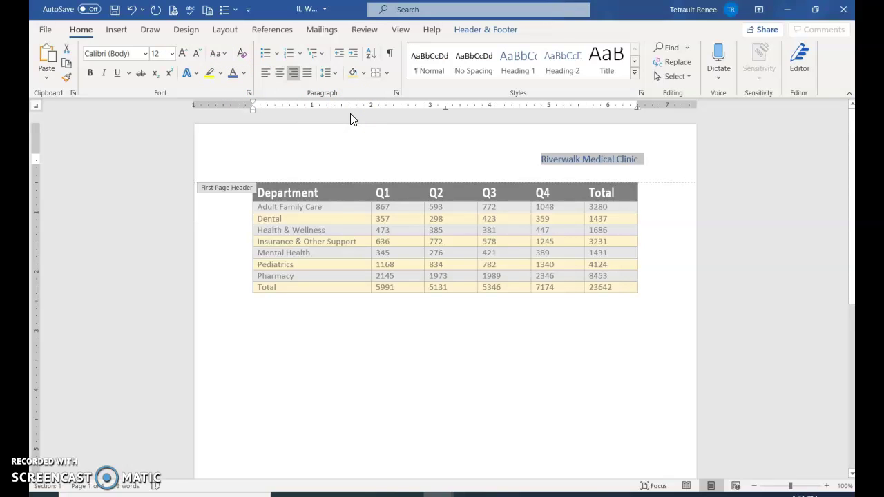
key(ctrl+e)
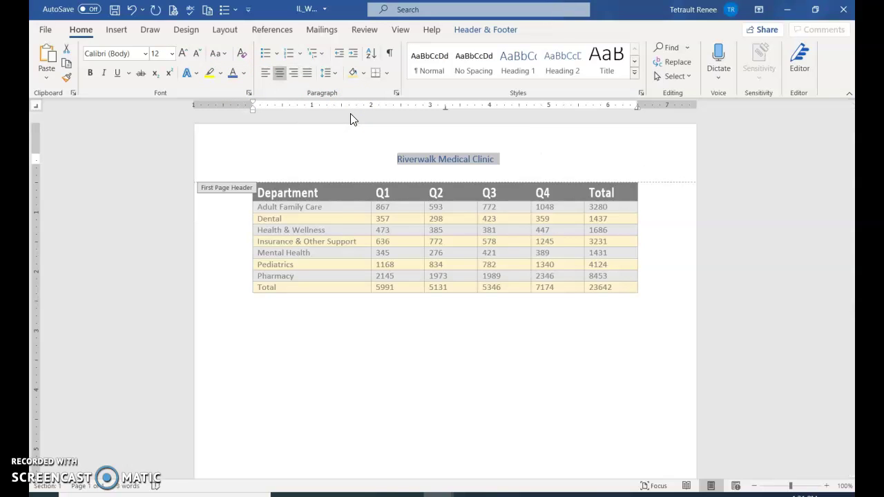
key(ctrl+b)
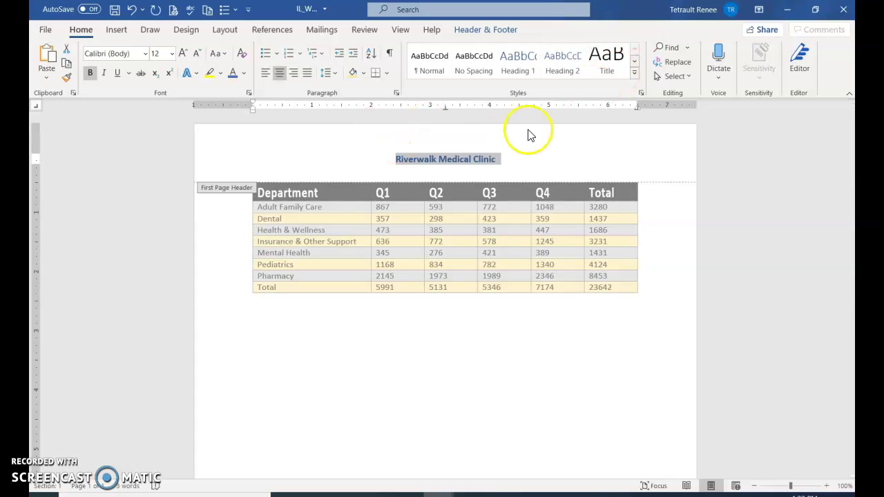
click(486, 30)
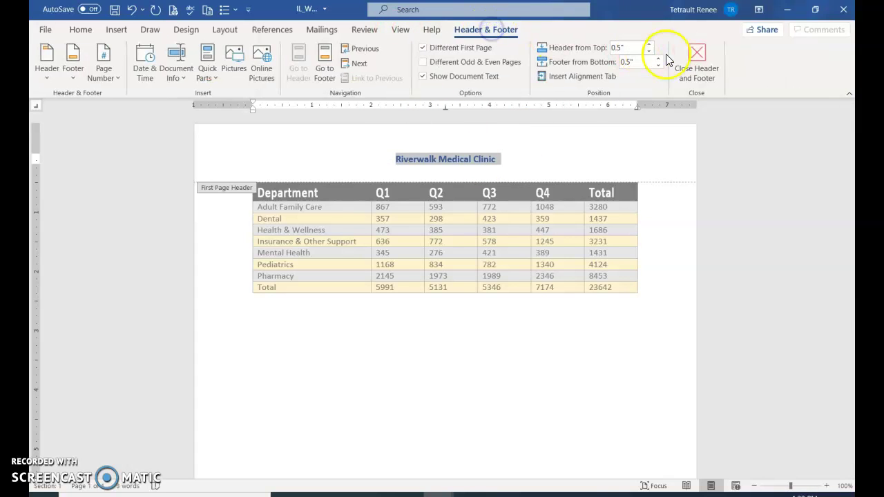
click(694, 65)
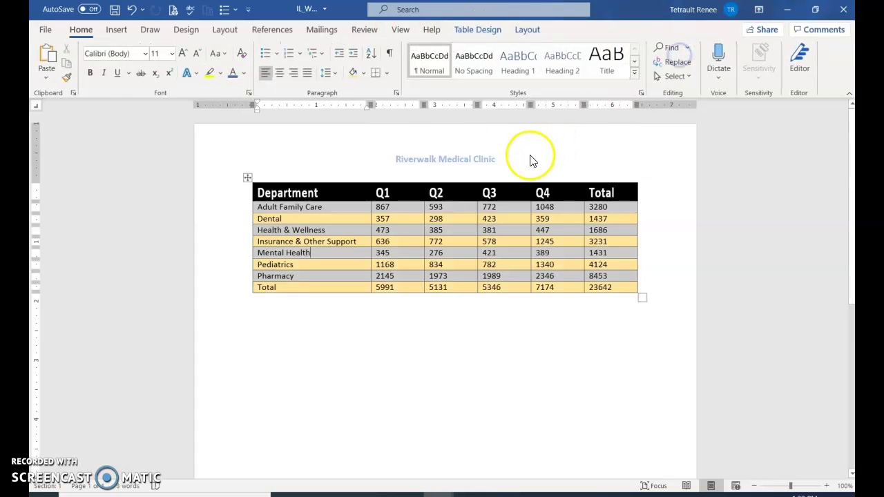
- Insert the built-in Ion (Light) cover page in front of the table page
click(288, 196)
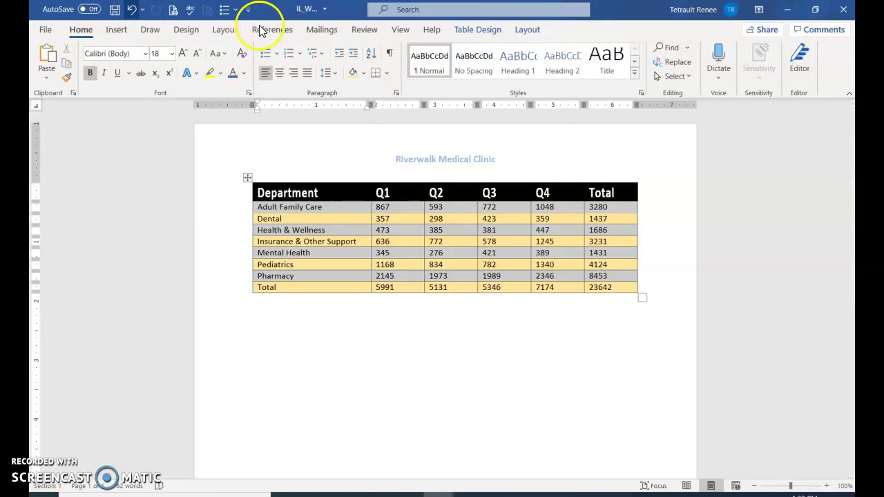
click(129, 32)
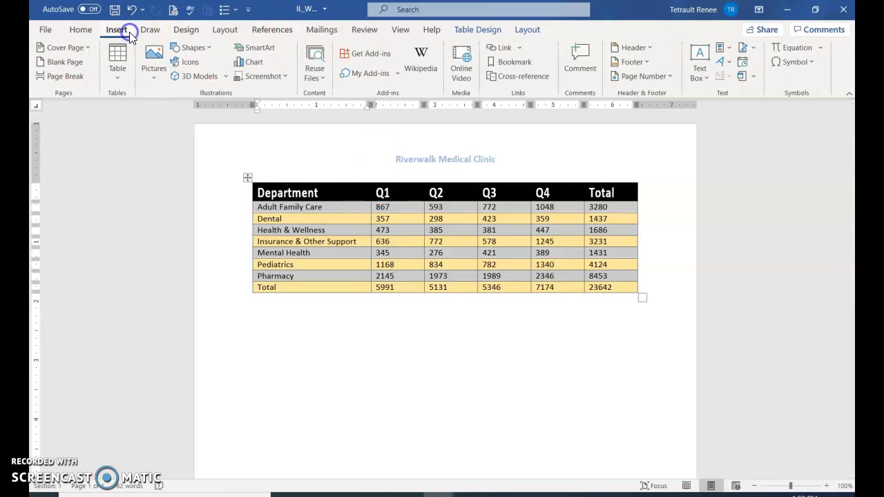
click(65, 47)
drag(293, 136, 290, 203)
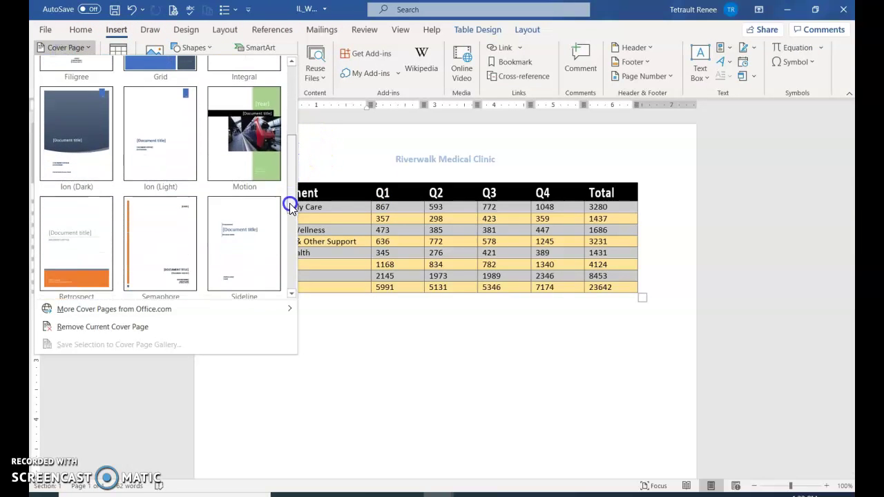
click(168, 153)
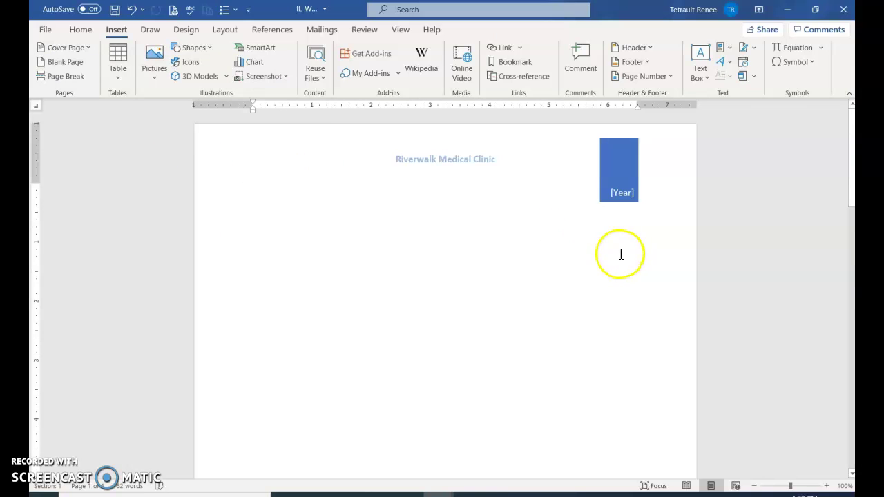
- Replace the cover page's subtitle placeholder with QUARTERLY REPORT, FISCAL YEAR 2021
scroll(621, 255, down, 7)
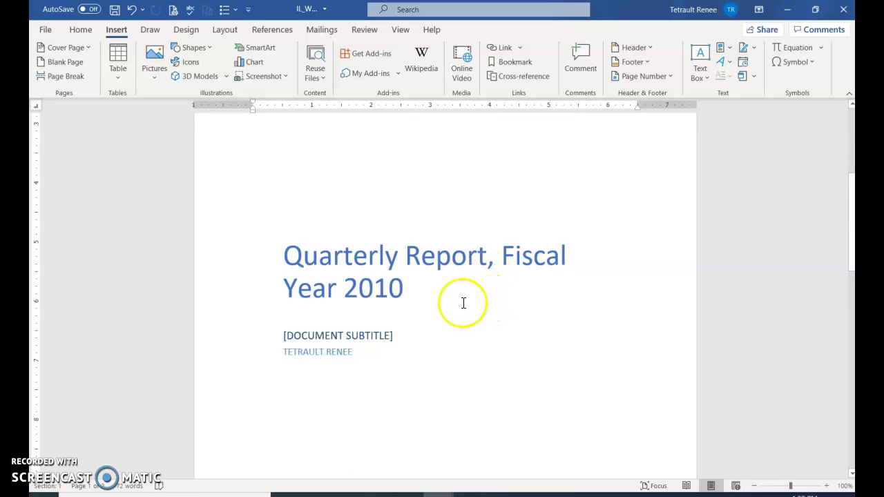
click(360, 334)
right_click(360, 334)
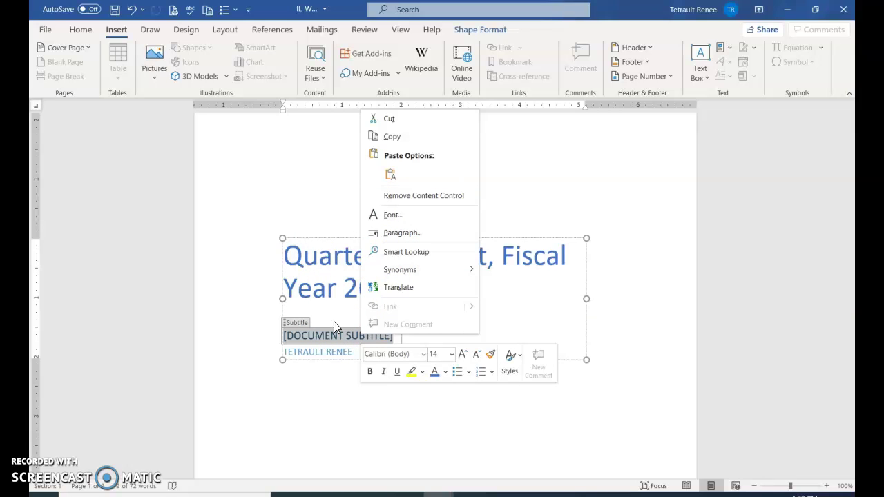
click(293, 337)
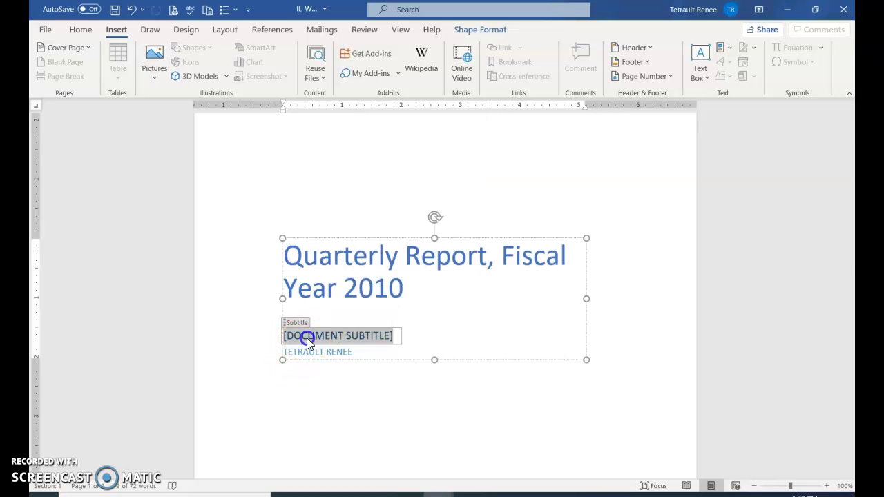
text(QUARTERLY REPORT, FISCAL YEAR 2021)
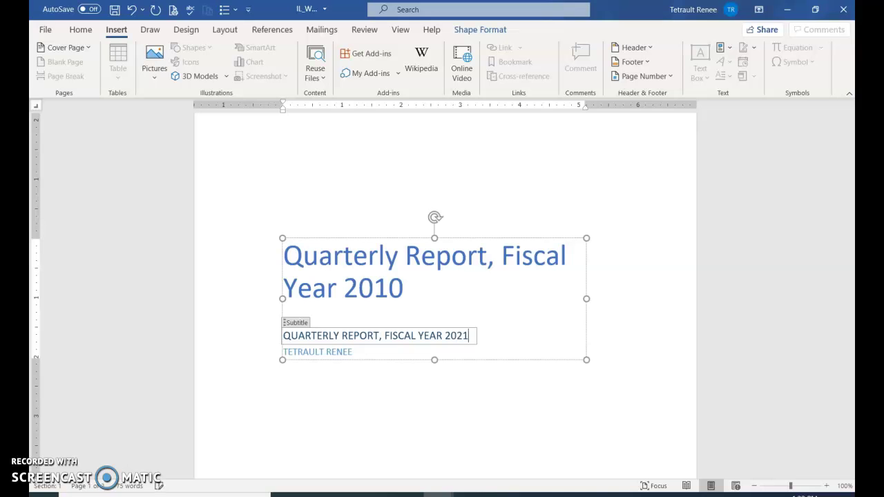
- Delete the cover page's title text "Quarterly Report, Fiscal Year 2010" along with its content control
click(323, 280)
click(290, 232)
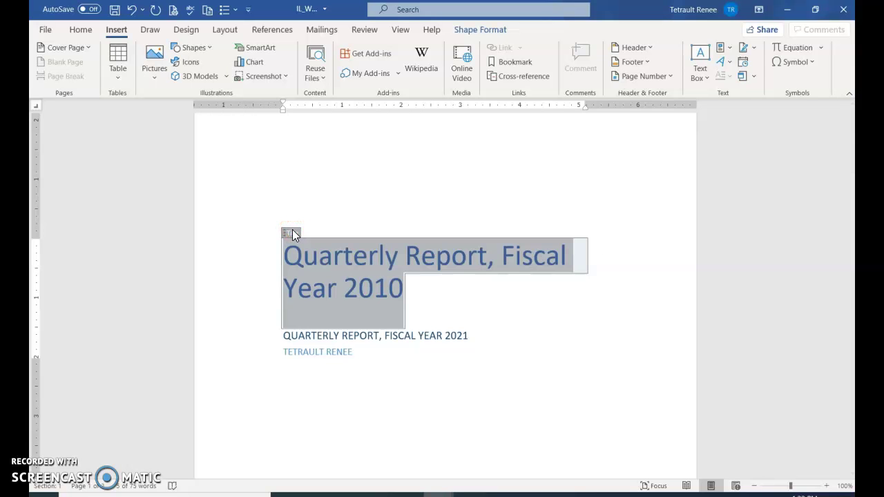
key(Delete)
click(553, 418)
- Set the year in the cover page's blue banner to 2020
scroll(442, 421, up, 1)
scroll(466, 377, down, 3)
scroll(514, 357, up, 4)
scroll(518, 357, up, 1)
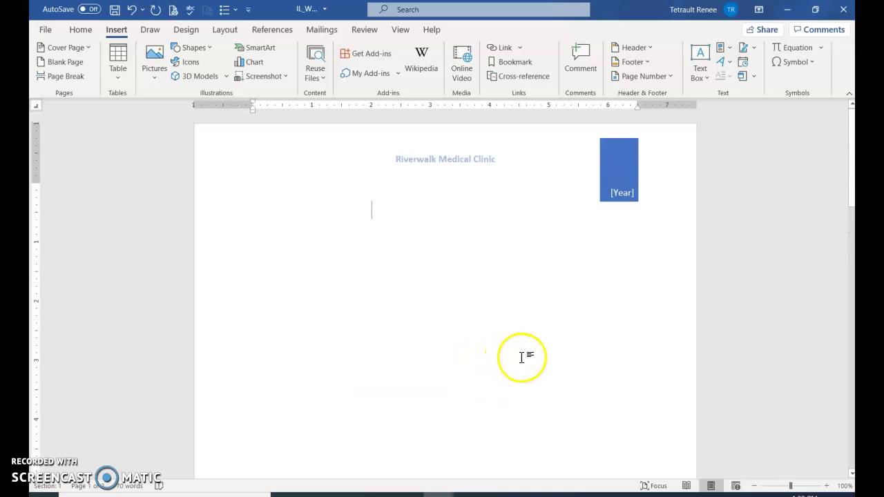
click(639, 197)
click(643, 194)
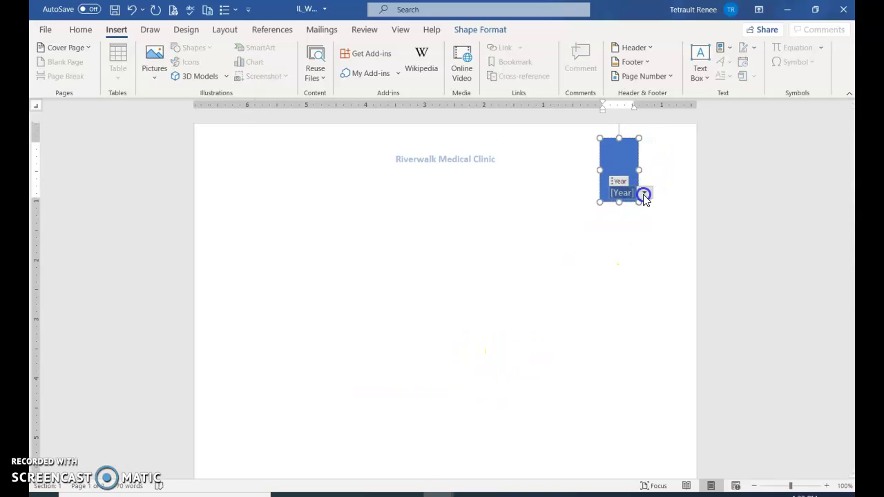
click(603, 295)
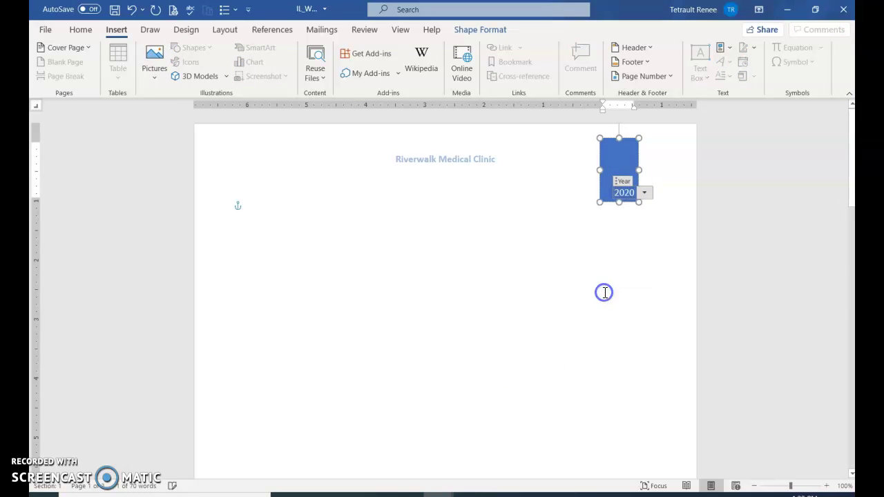
click(543, 260)
- Display the cover page and the table page together in the multiple-pages view
scroll(549, 271, down, 10)
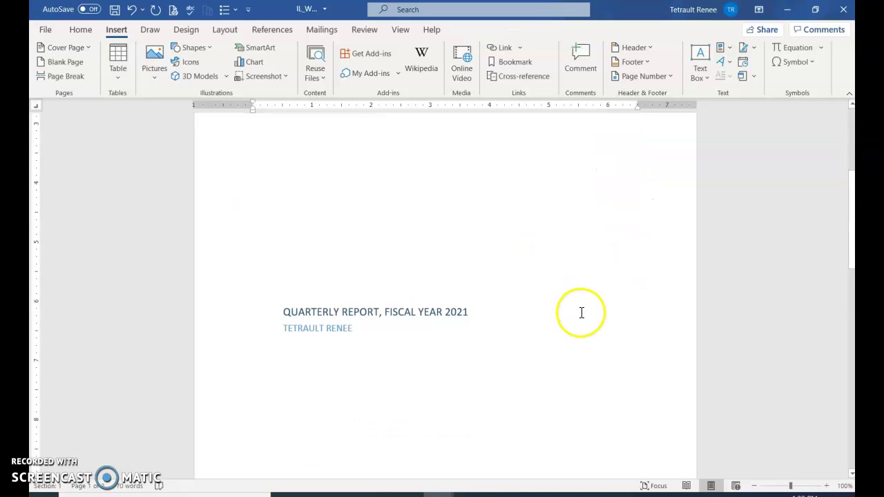
scroll(556, 338, down, 3)
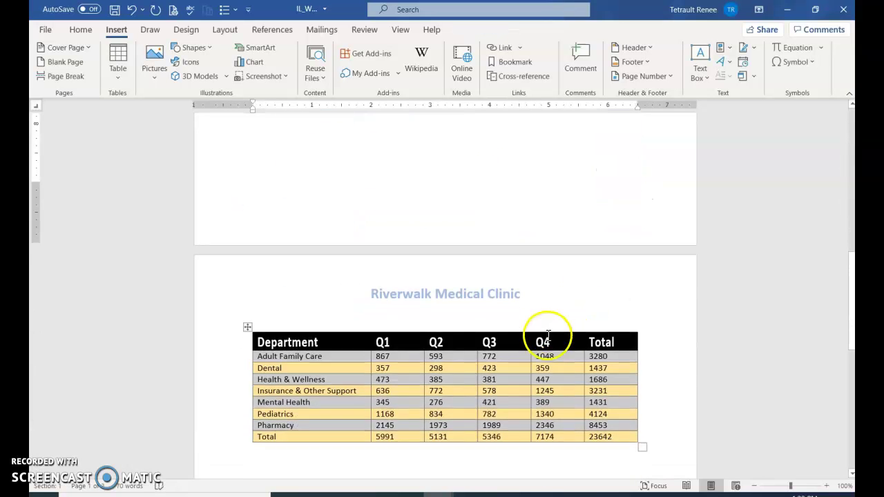
click(405, 30)
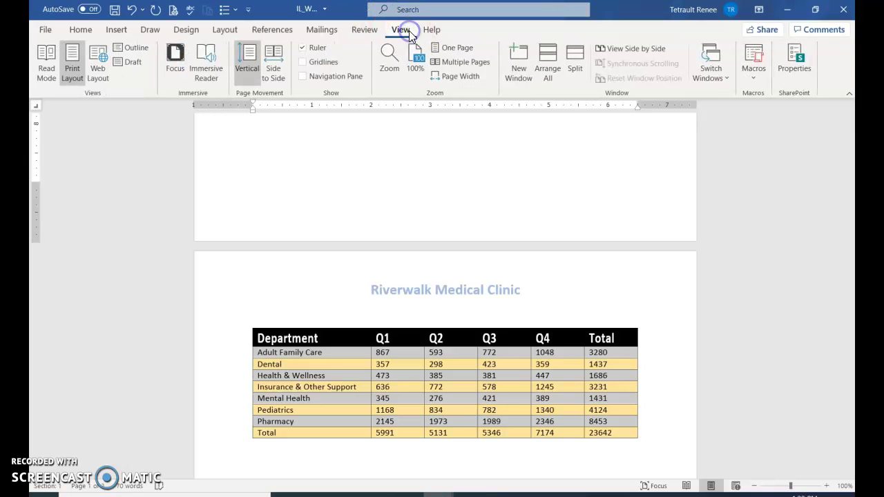
click(442, 61)
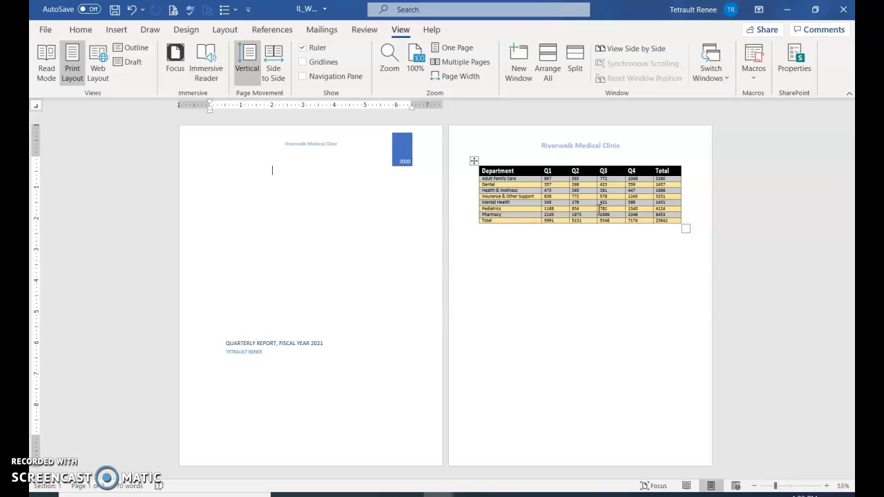
- Insert a continuous section break at the table's Department heading and set that section's page orientation to landscape
click(515, 171)
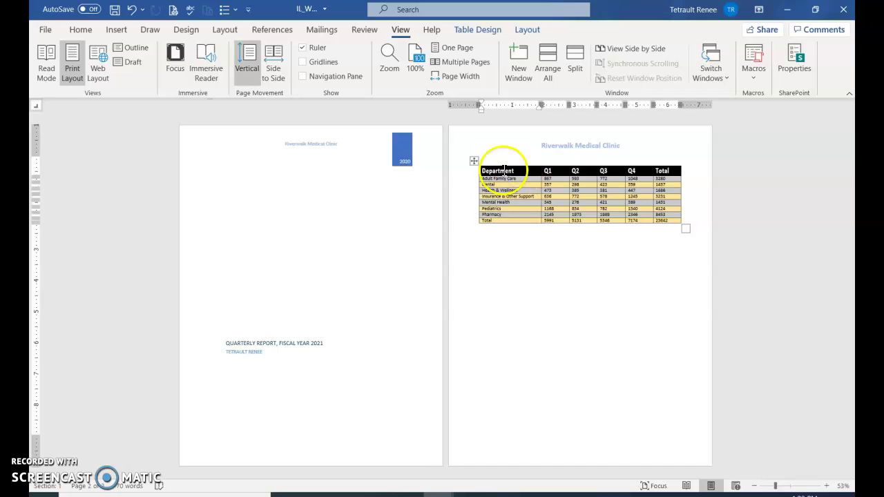
click(495, 170)
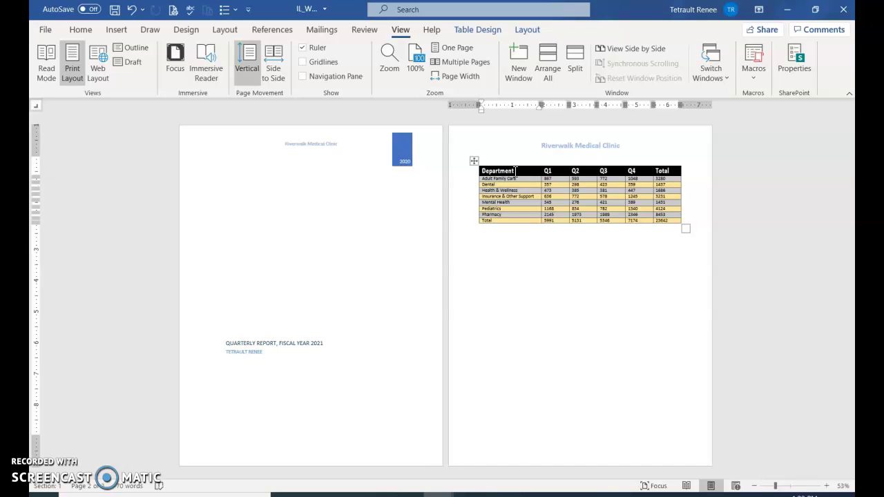
click(224, 31)
click(189, 48)
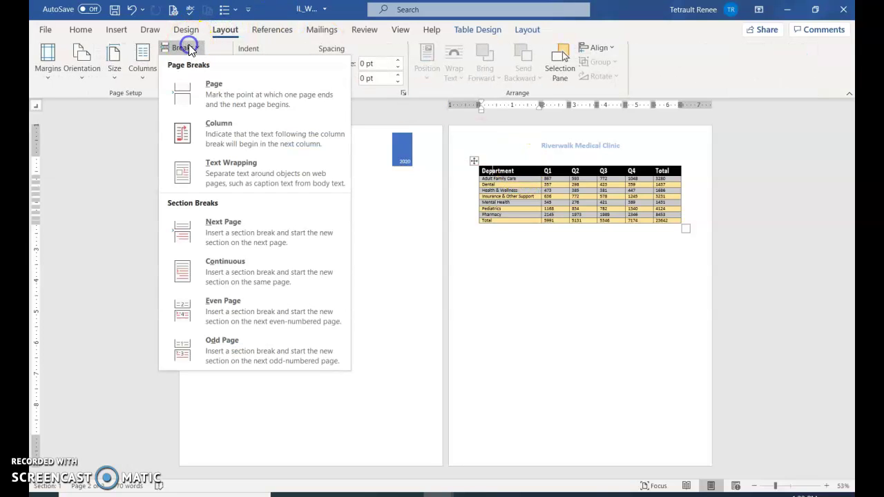
click(237, 273)
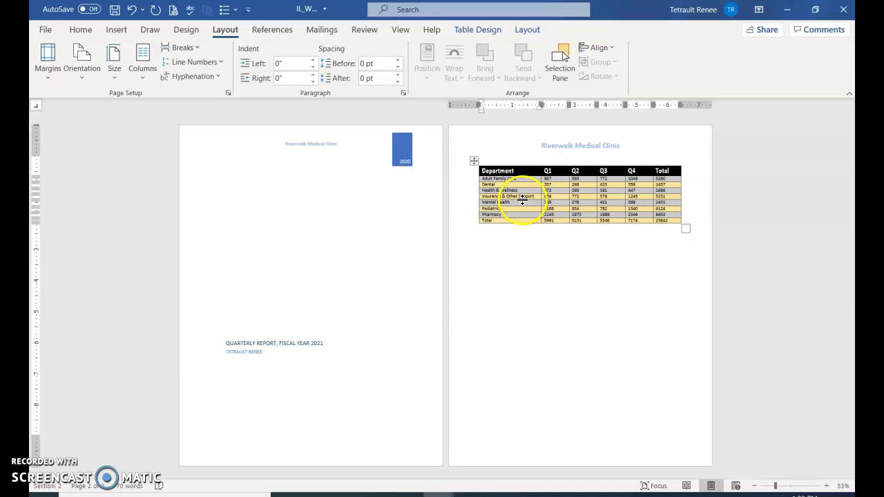
click(86, 56)
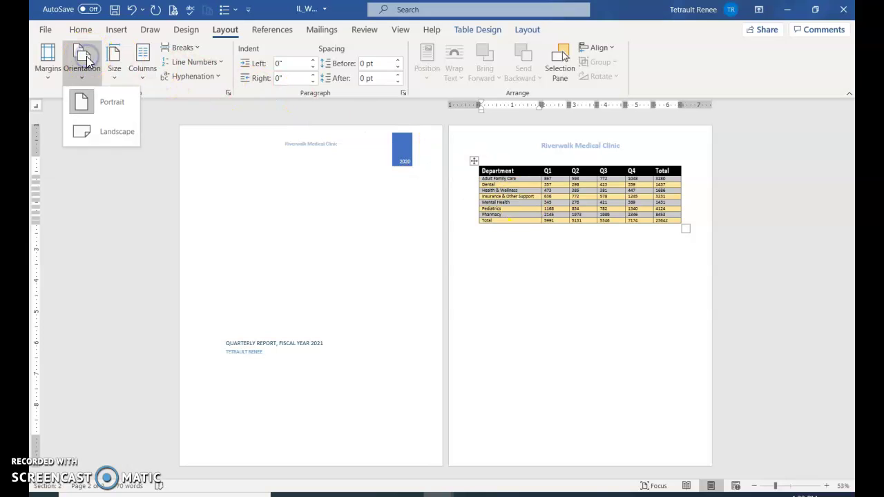
click(116, 131)
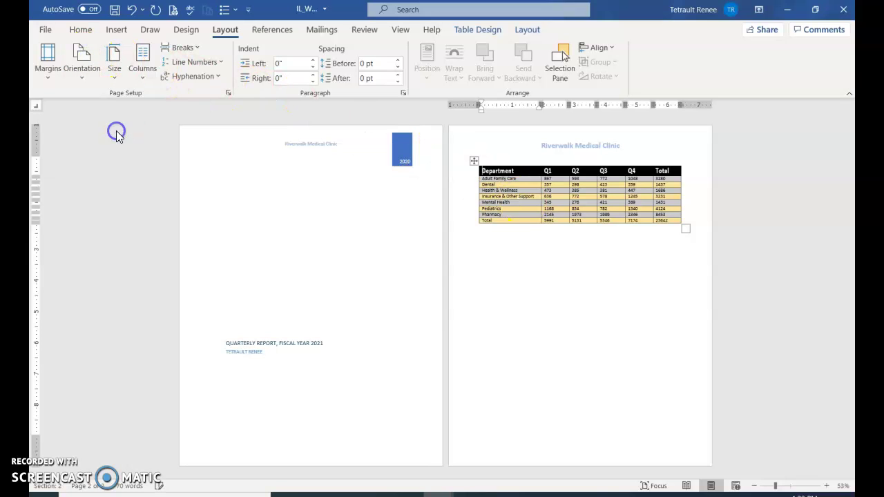